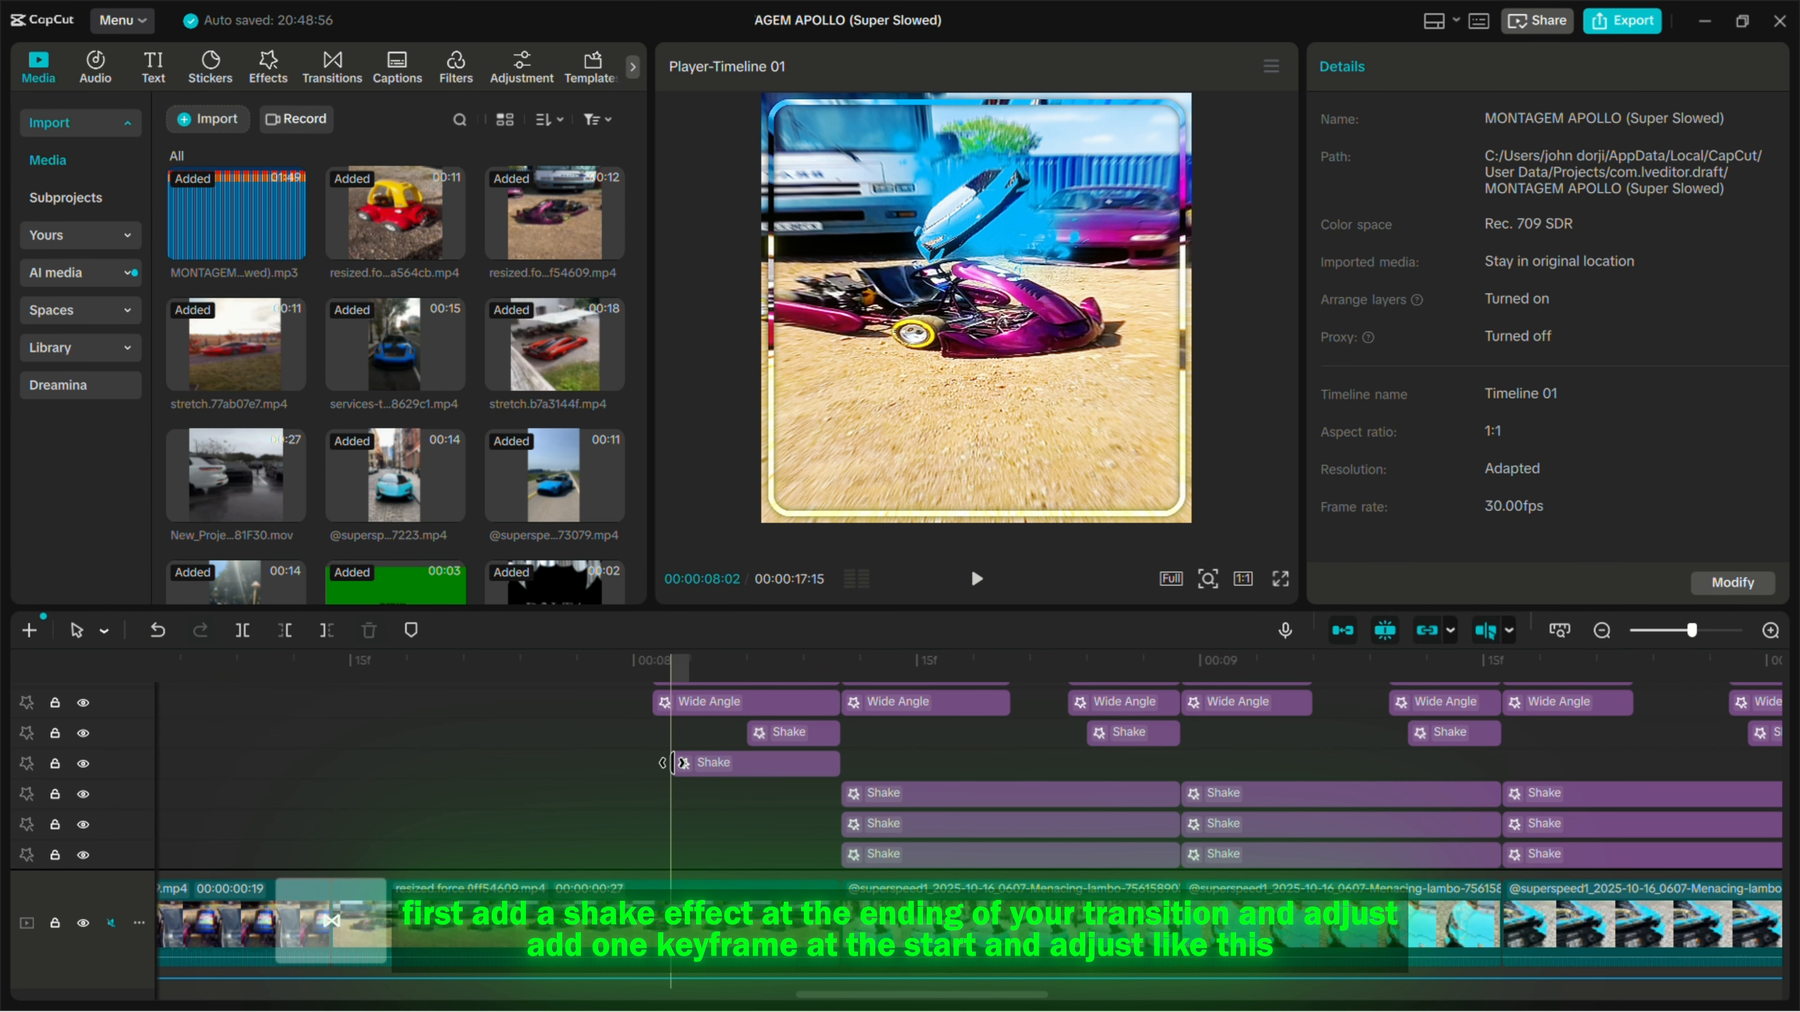
- Examine the Speed and Strength keyframes at the start and end of both Shake effects leading up to the 00:00:08:11 cut
left_click(699, 767)
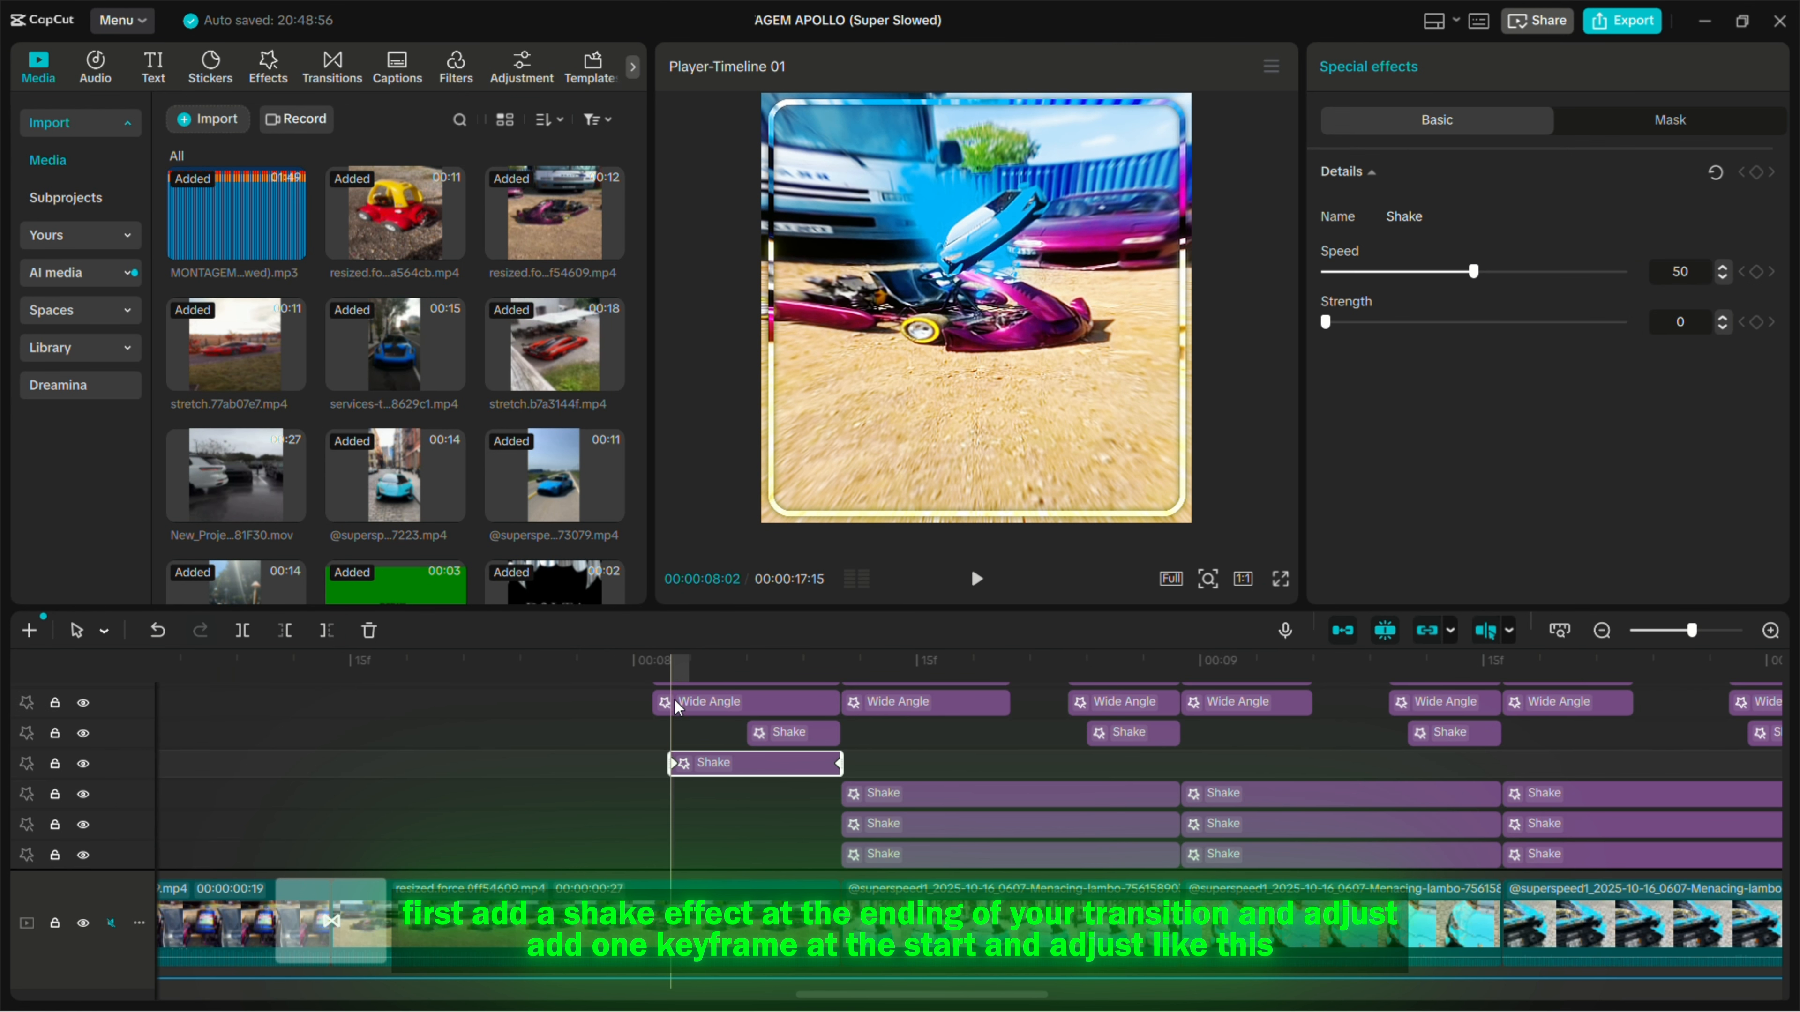
left_click(671, 661)
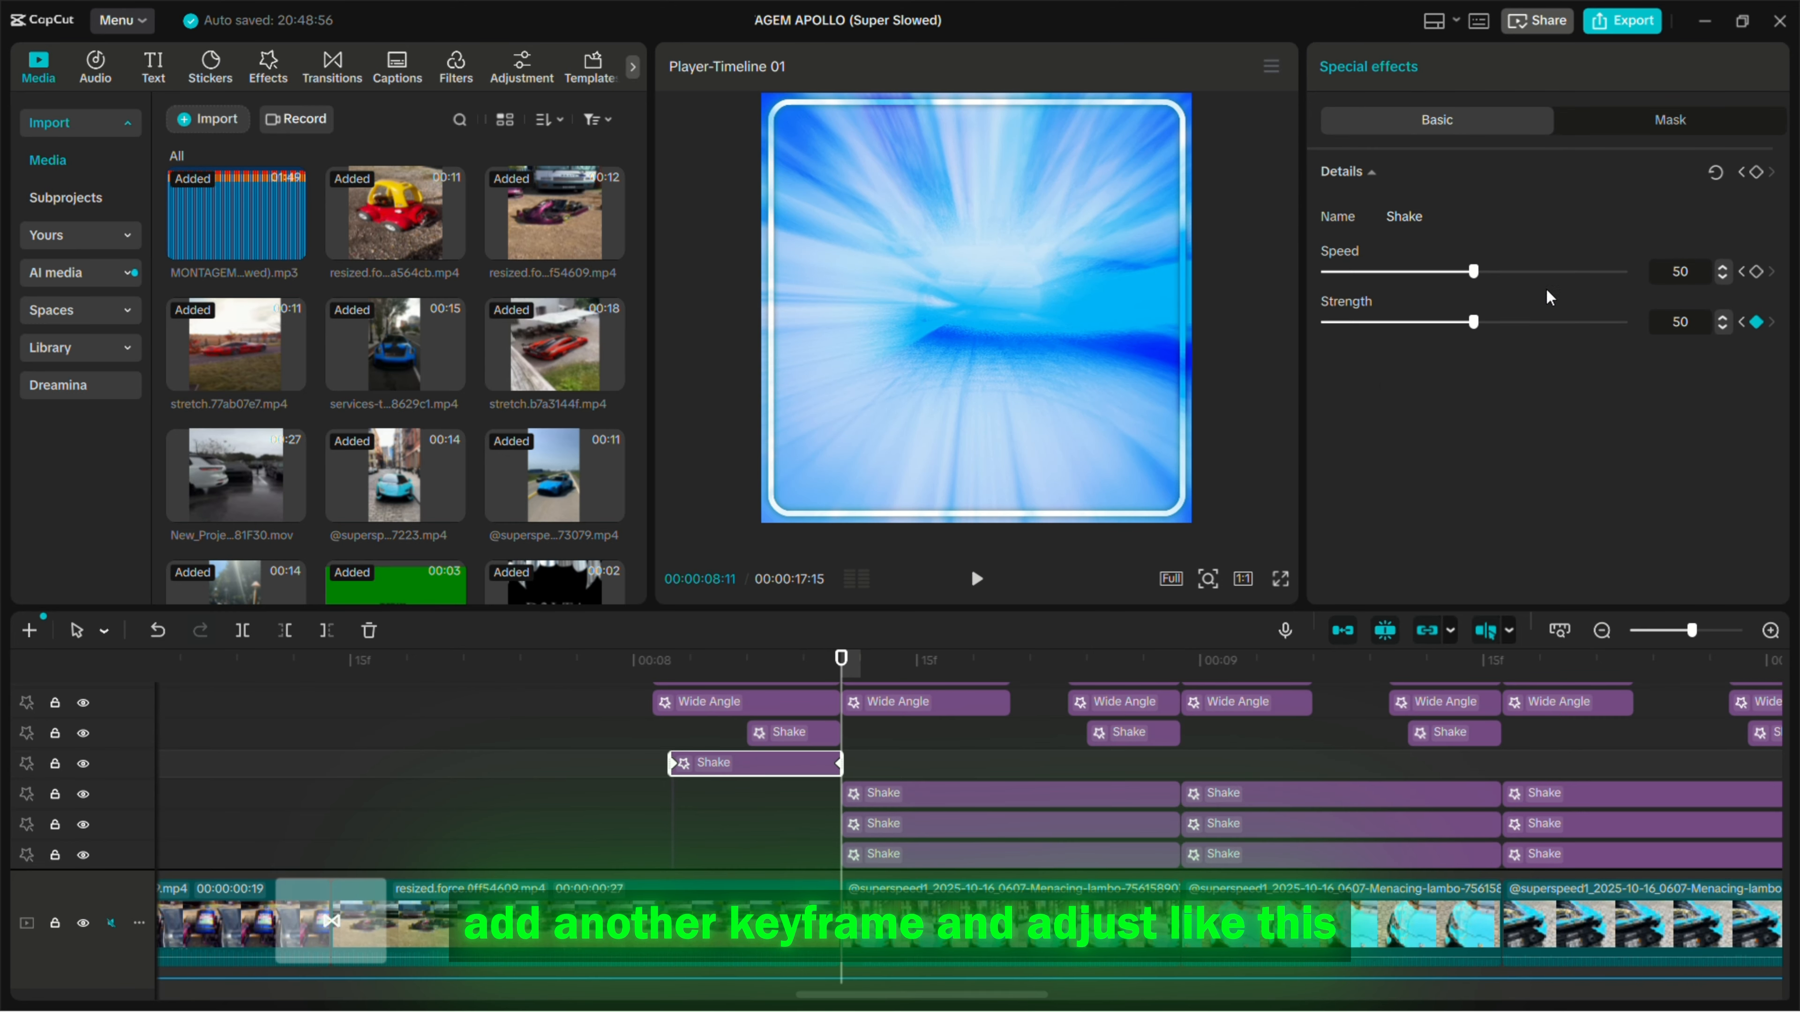
left_click(779, 733)
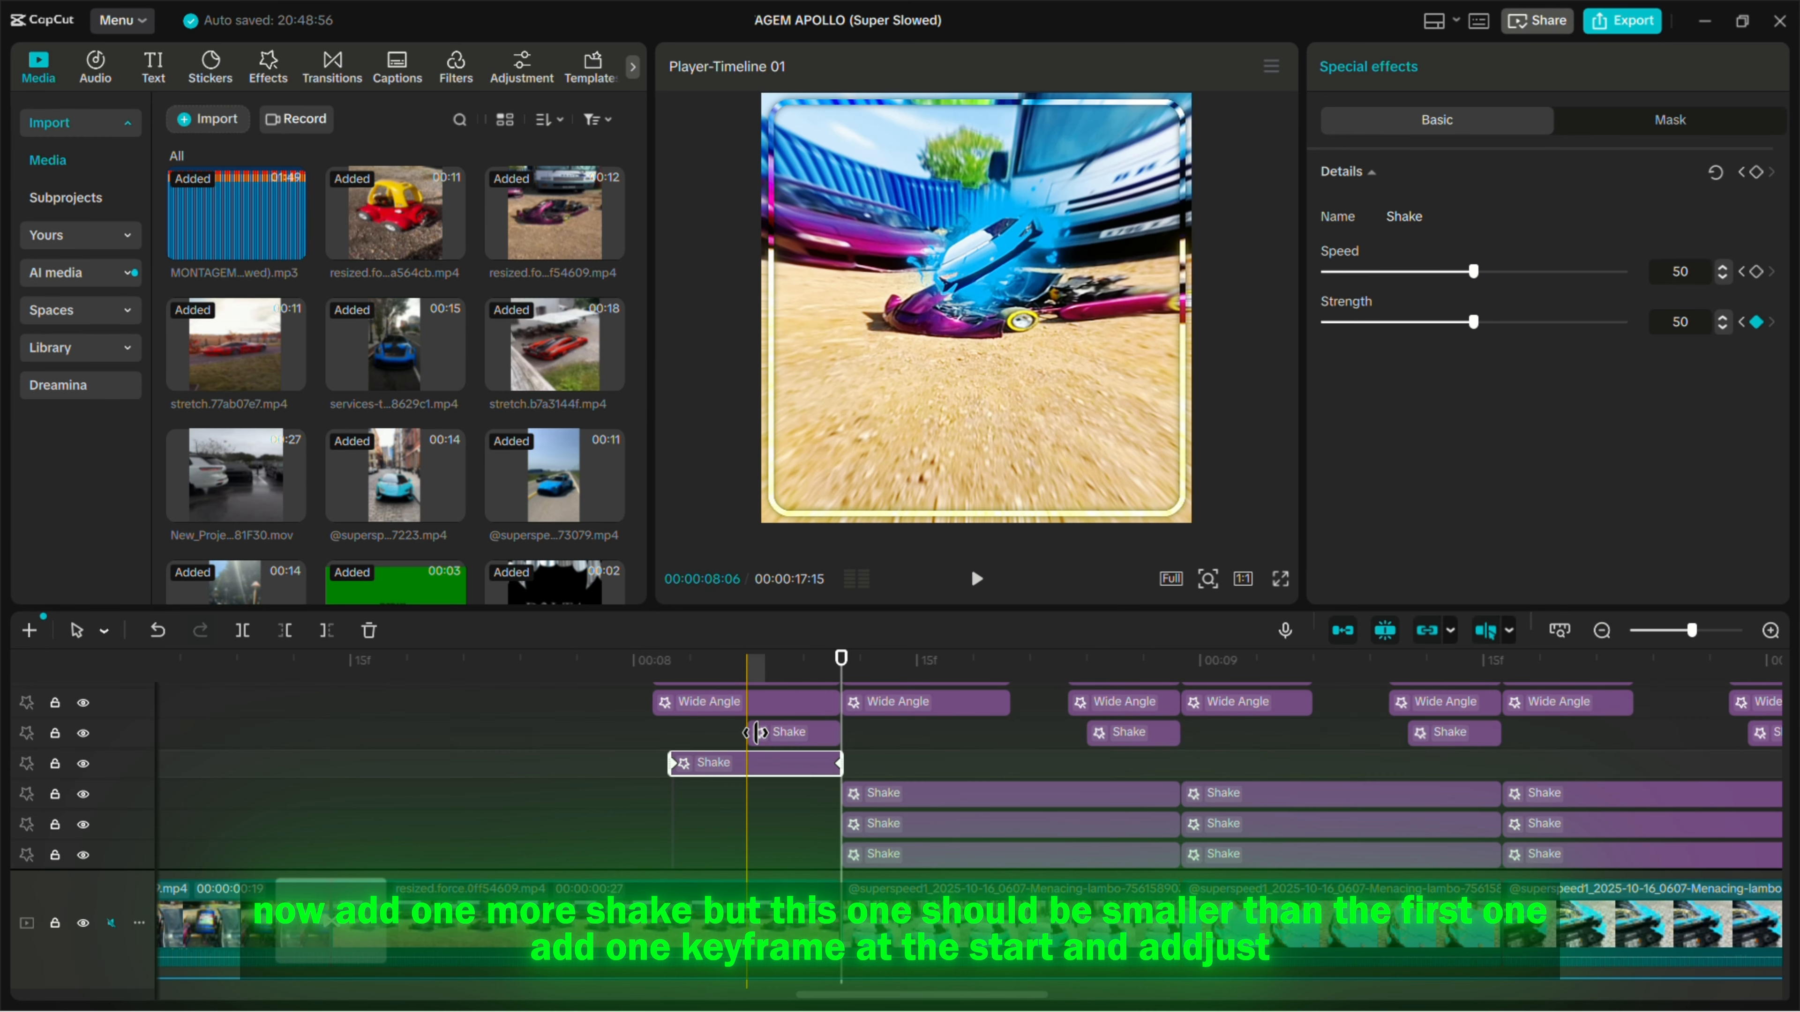
left_click(749, 667)
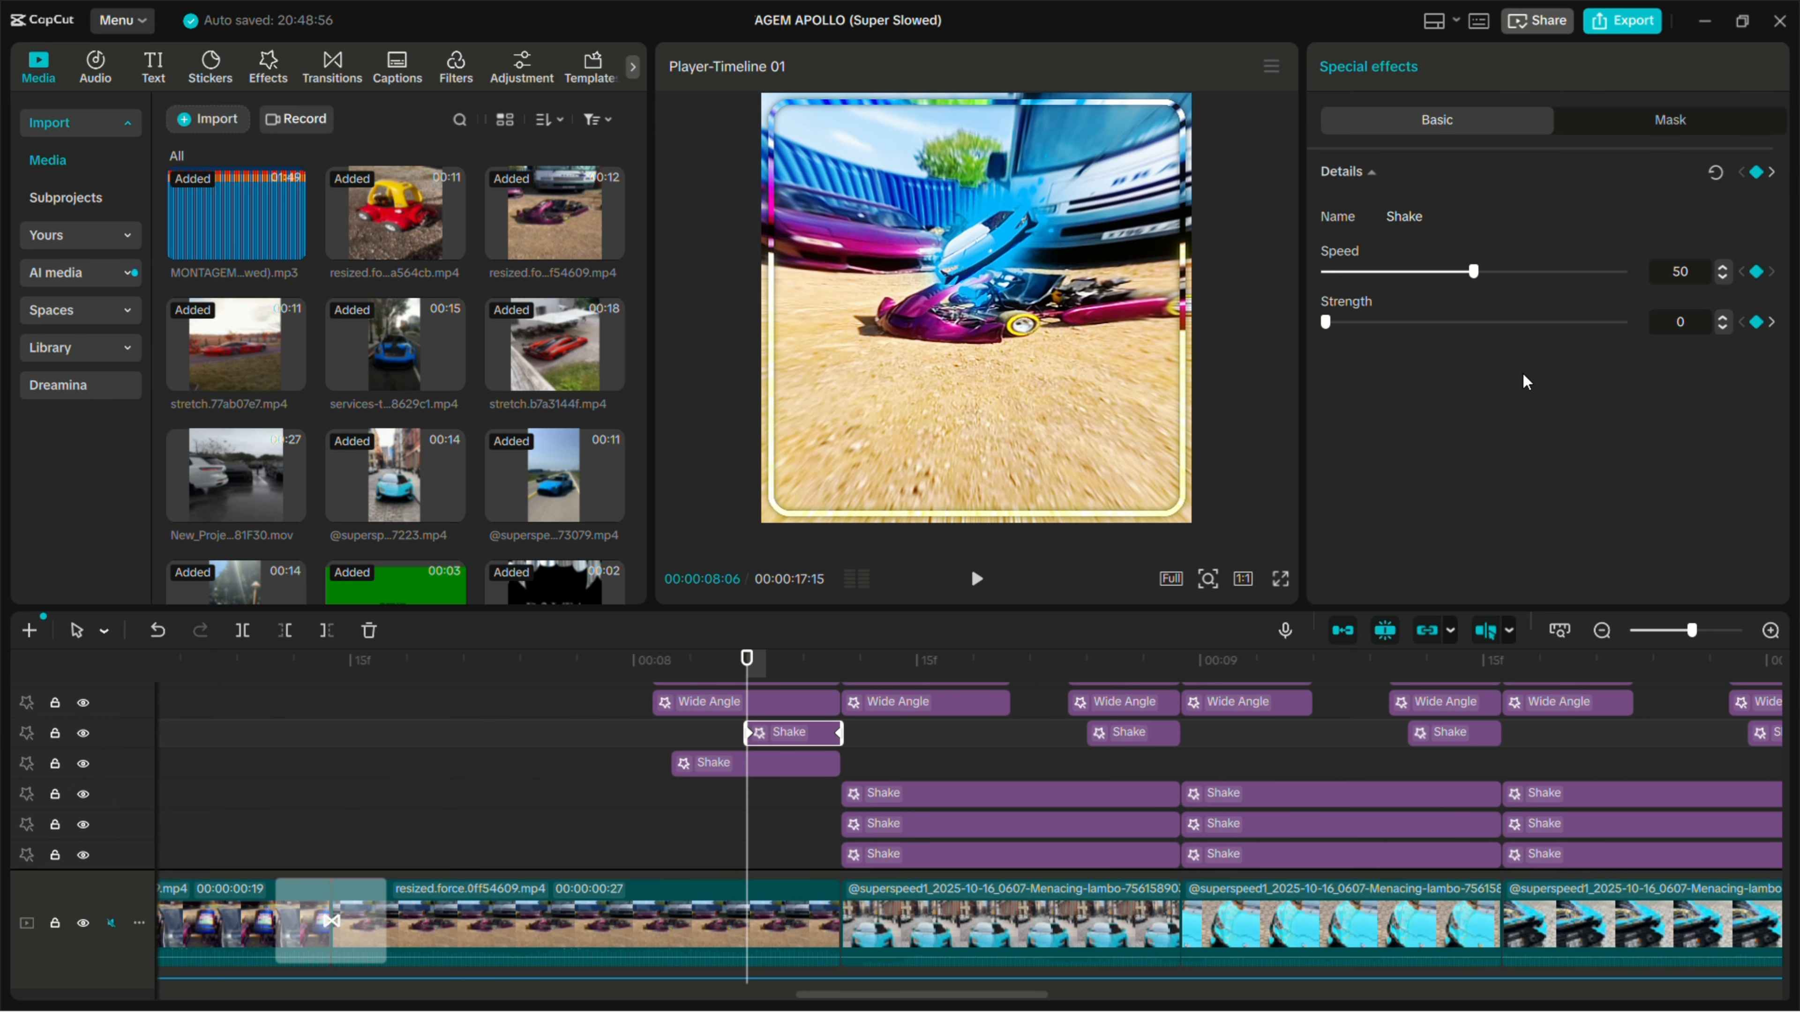
left_click(840, 664)
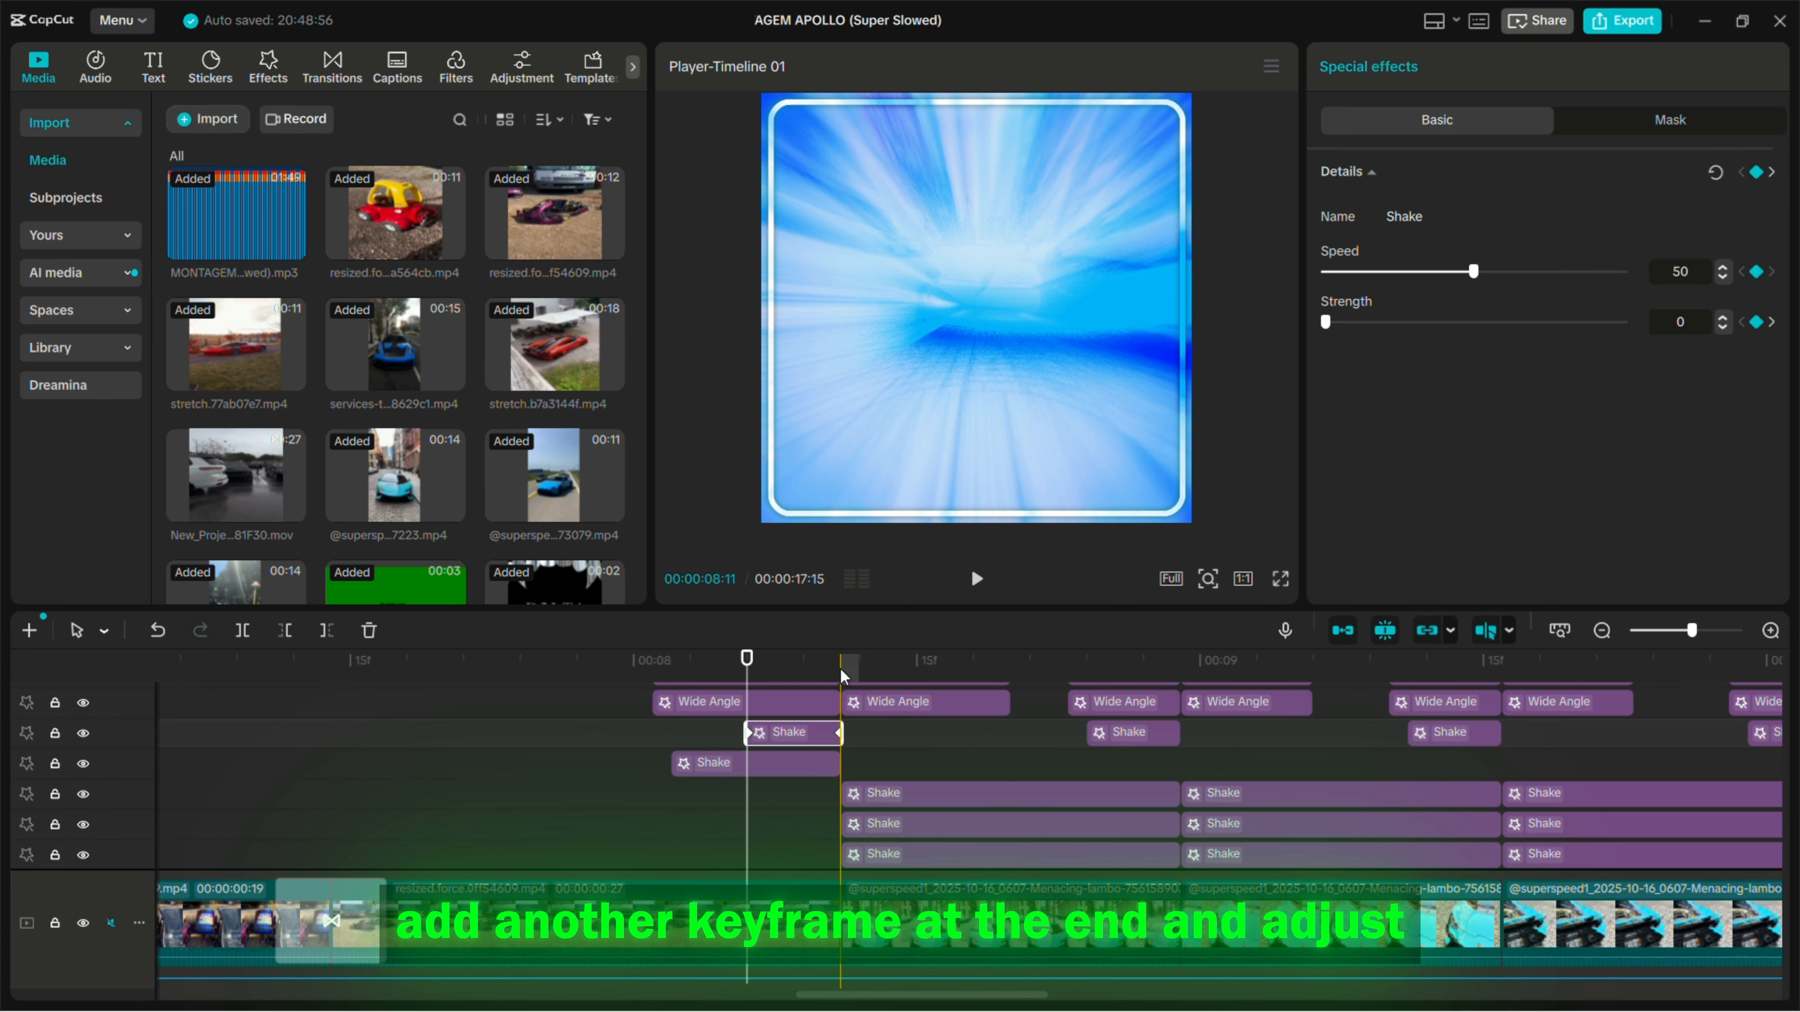
left_click_drag(1325, 322, 1630, 323)
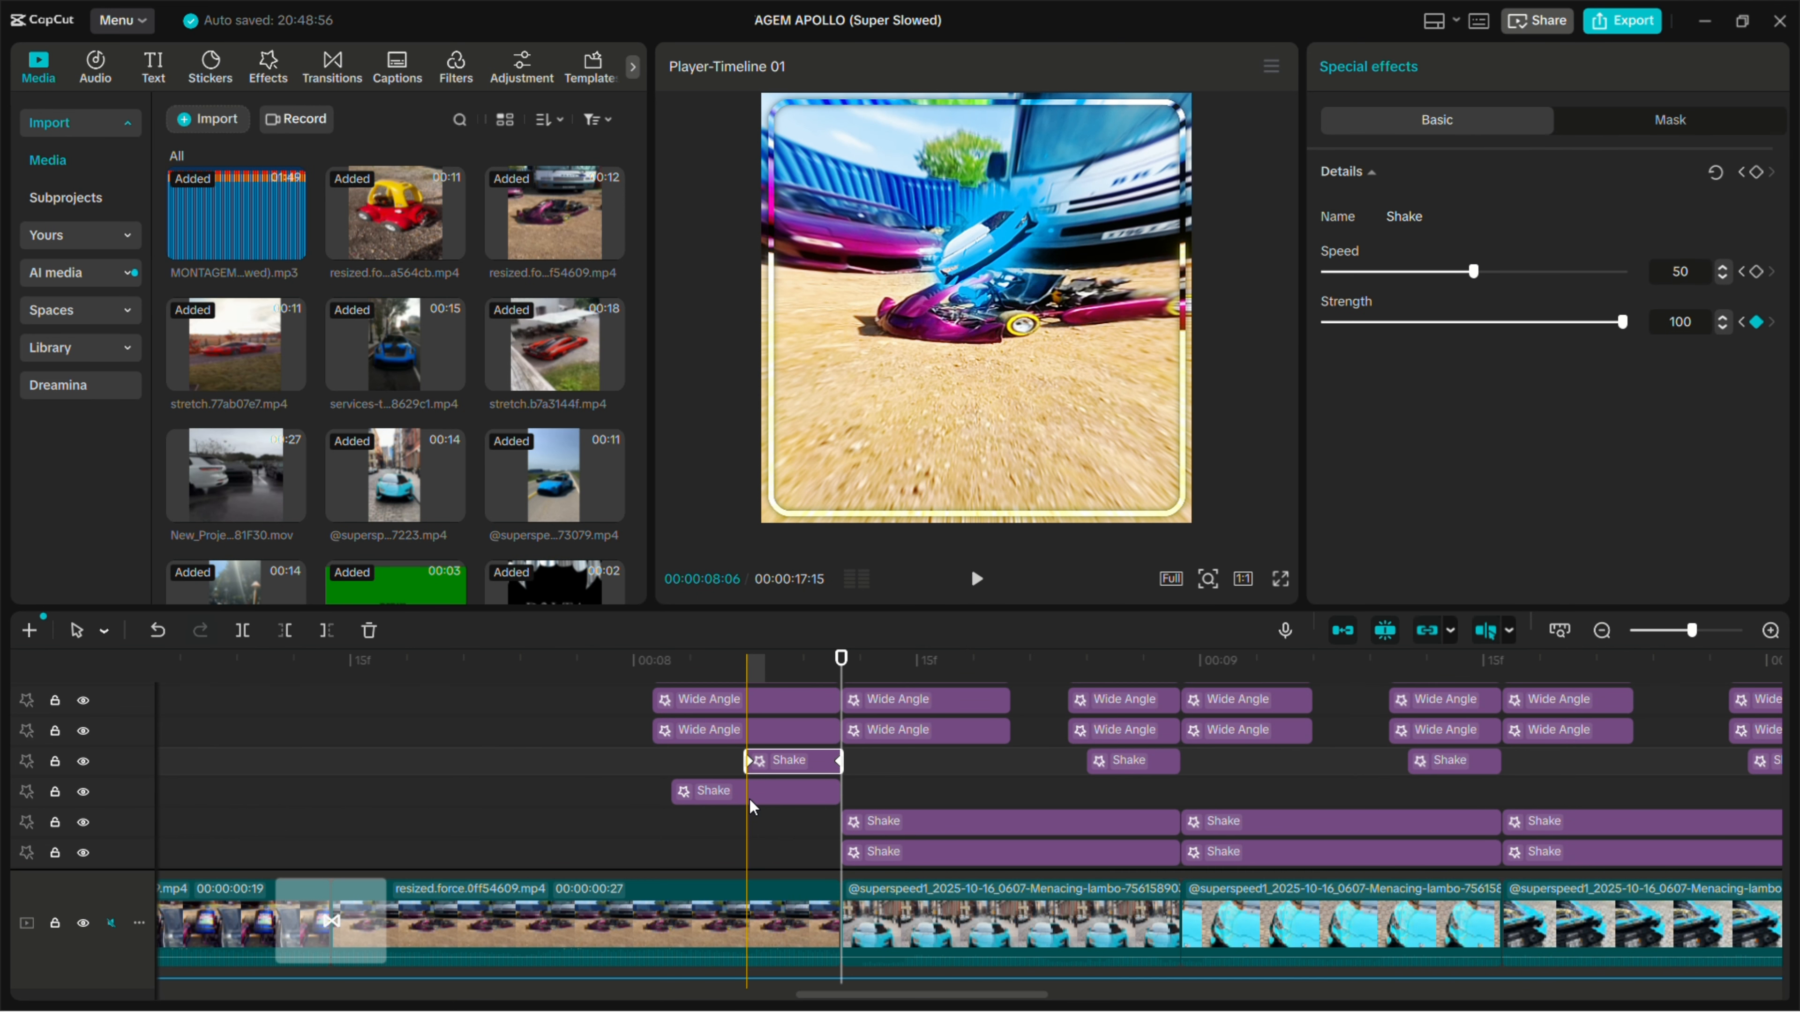
- Select the row of short Shake effects at the clip endings through the end of the timeline and review their placement
scroll(824, 804, "down", 2)
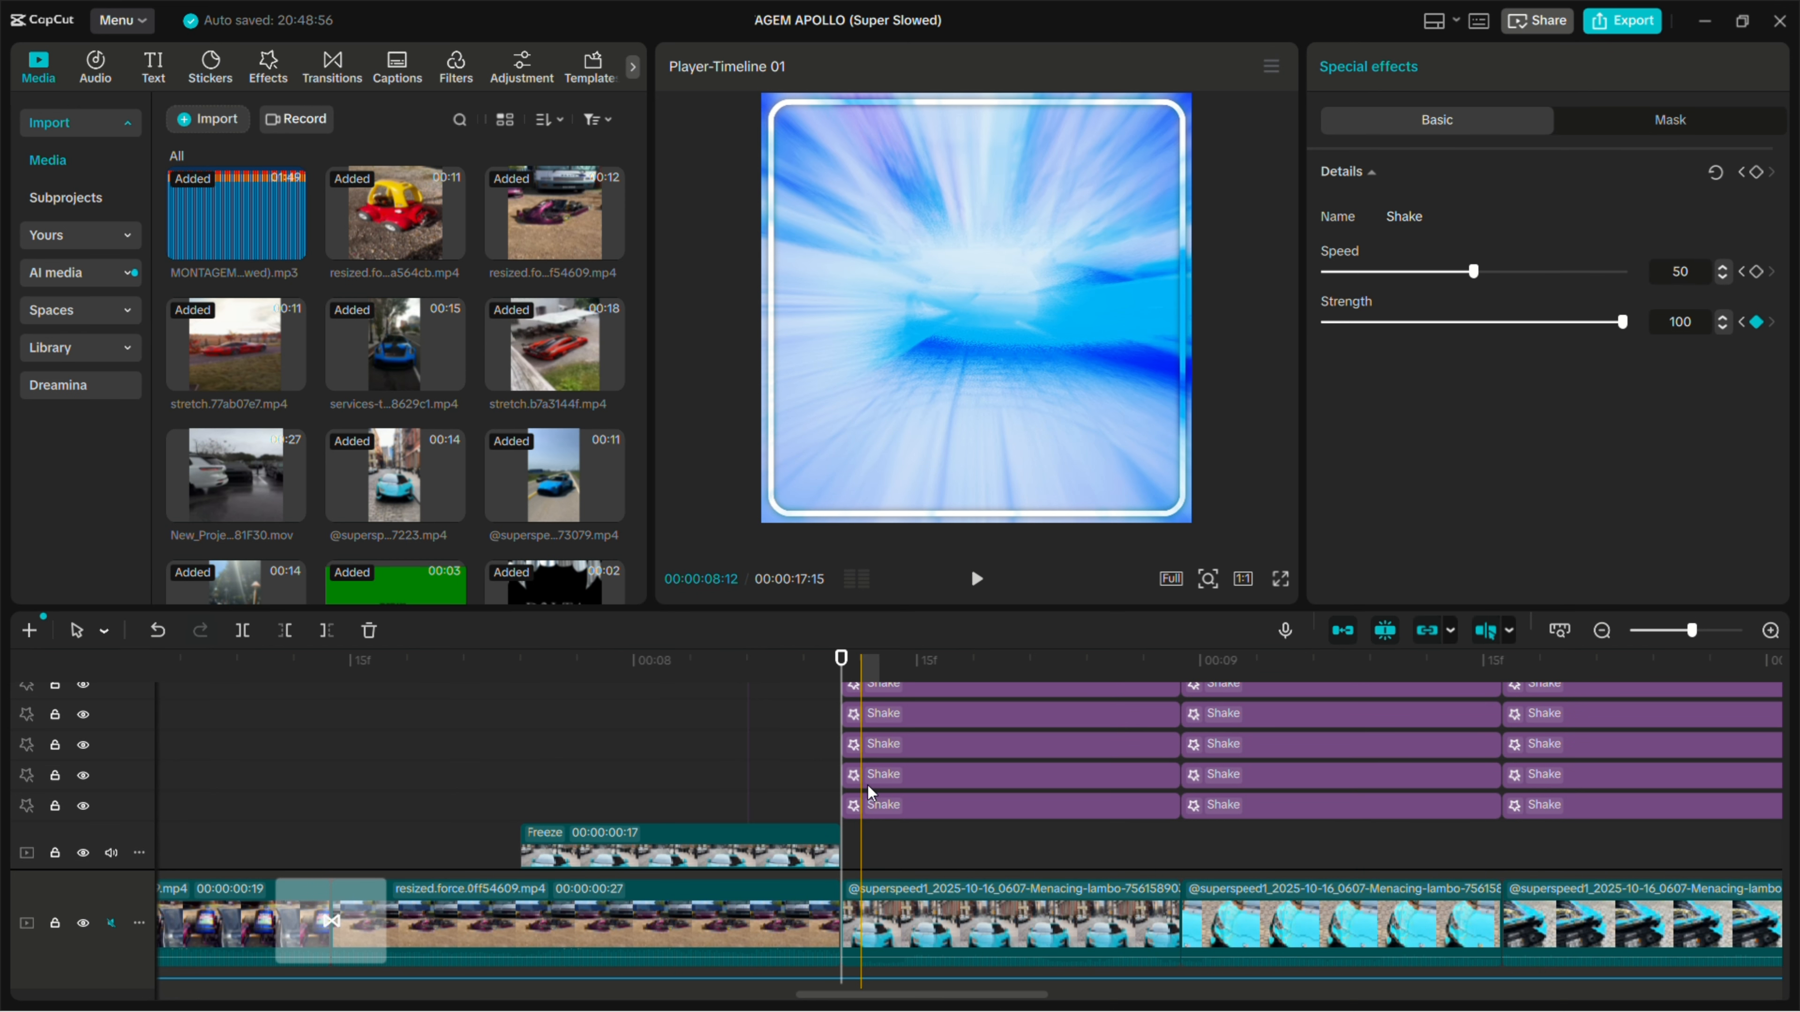
scroll(810, 766, "up", 2)
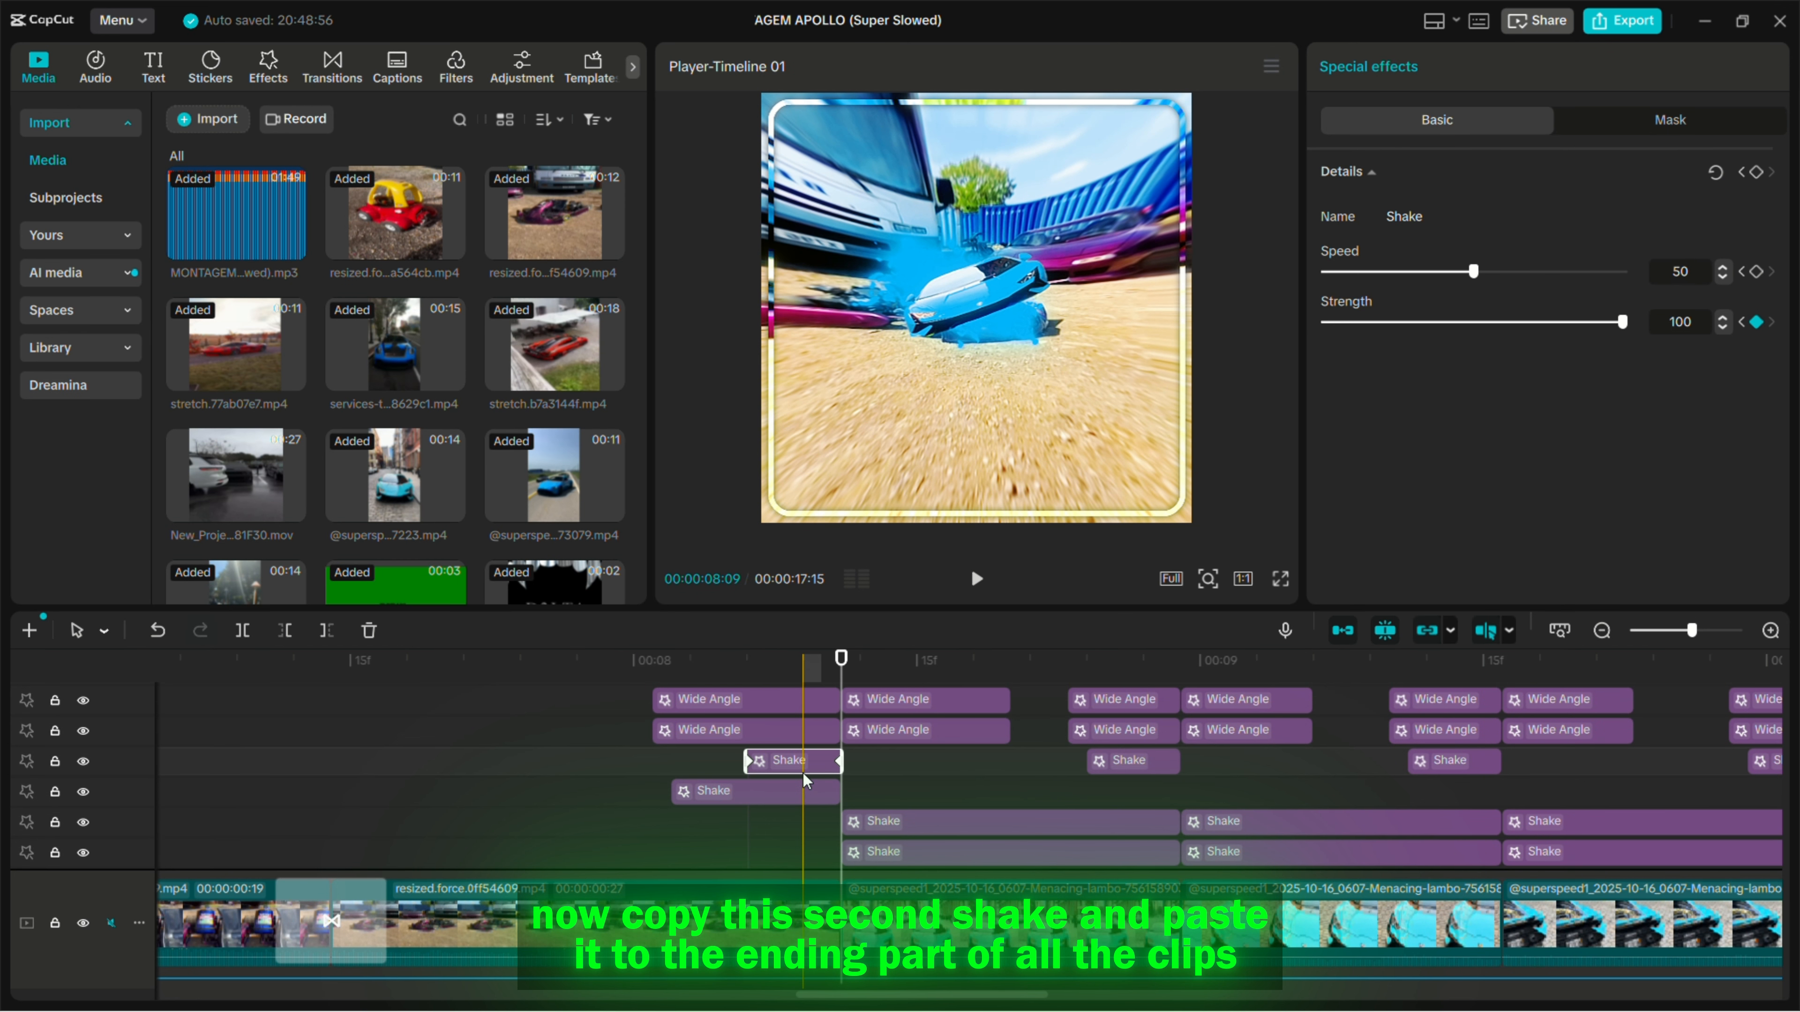
left_click(702, 753)
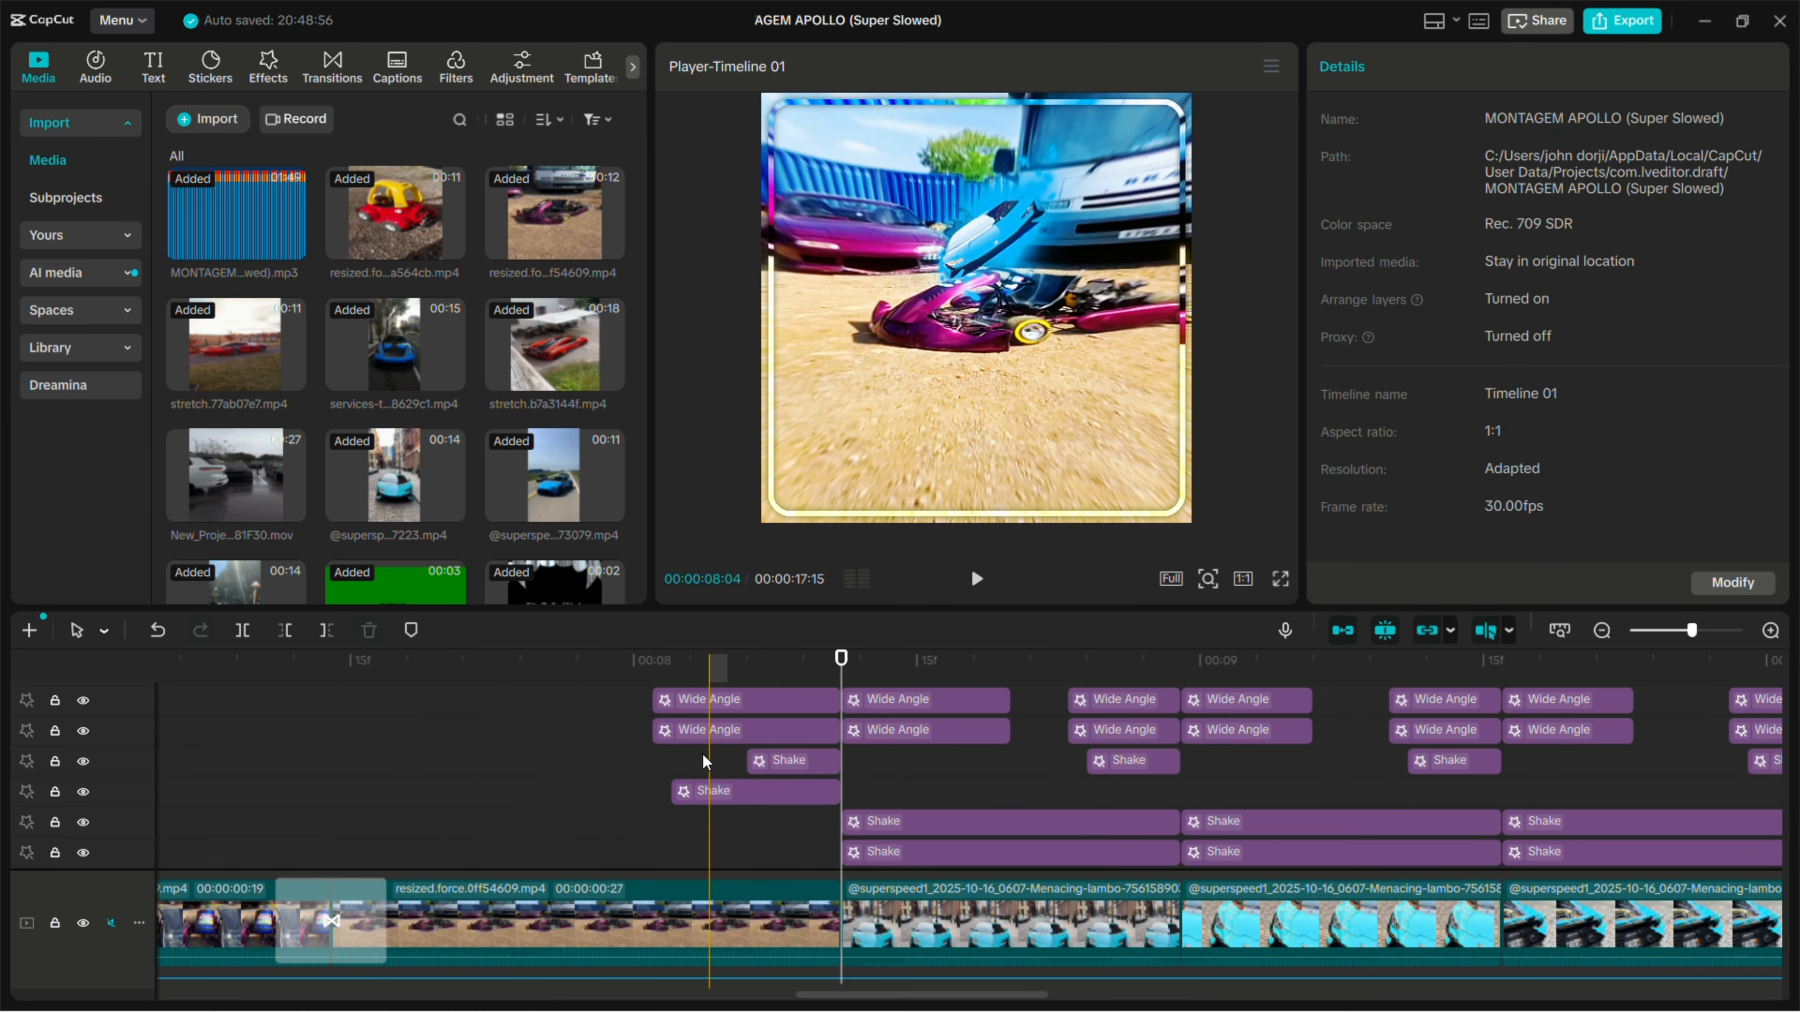
left_click_drag(703, 755, 1235, 792)
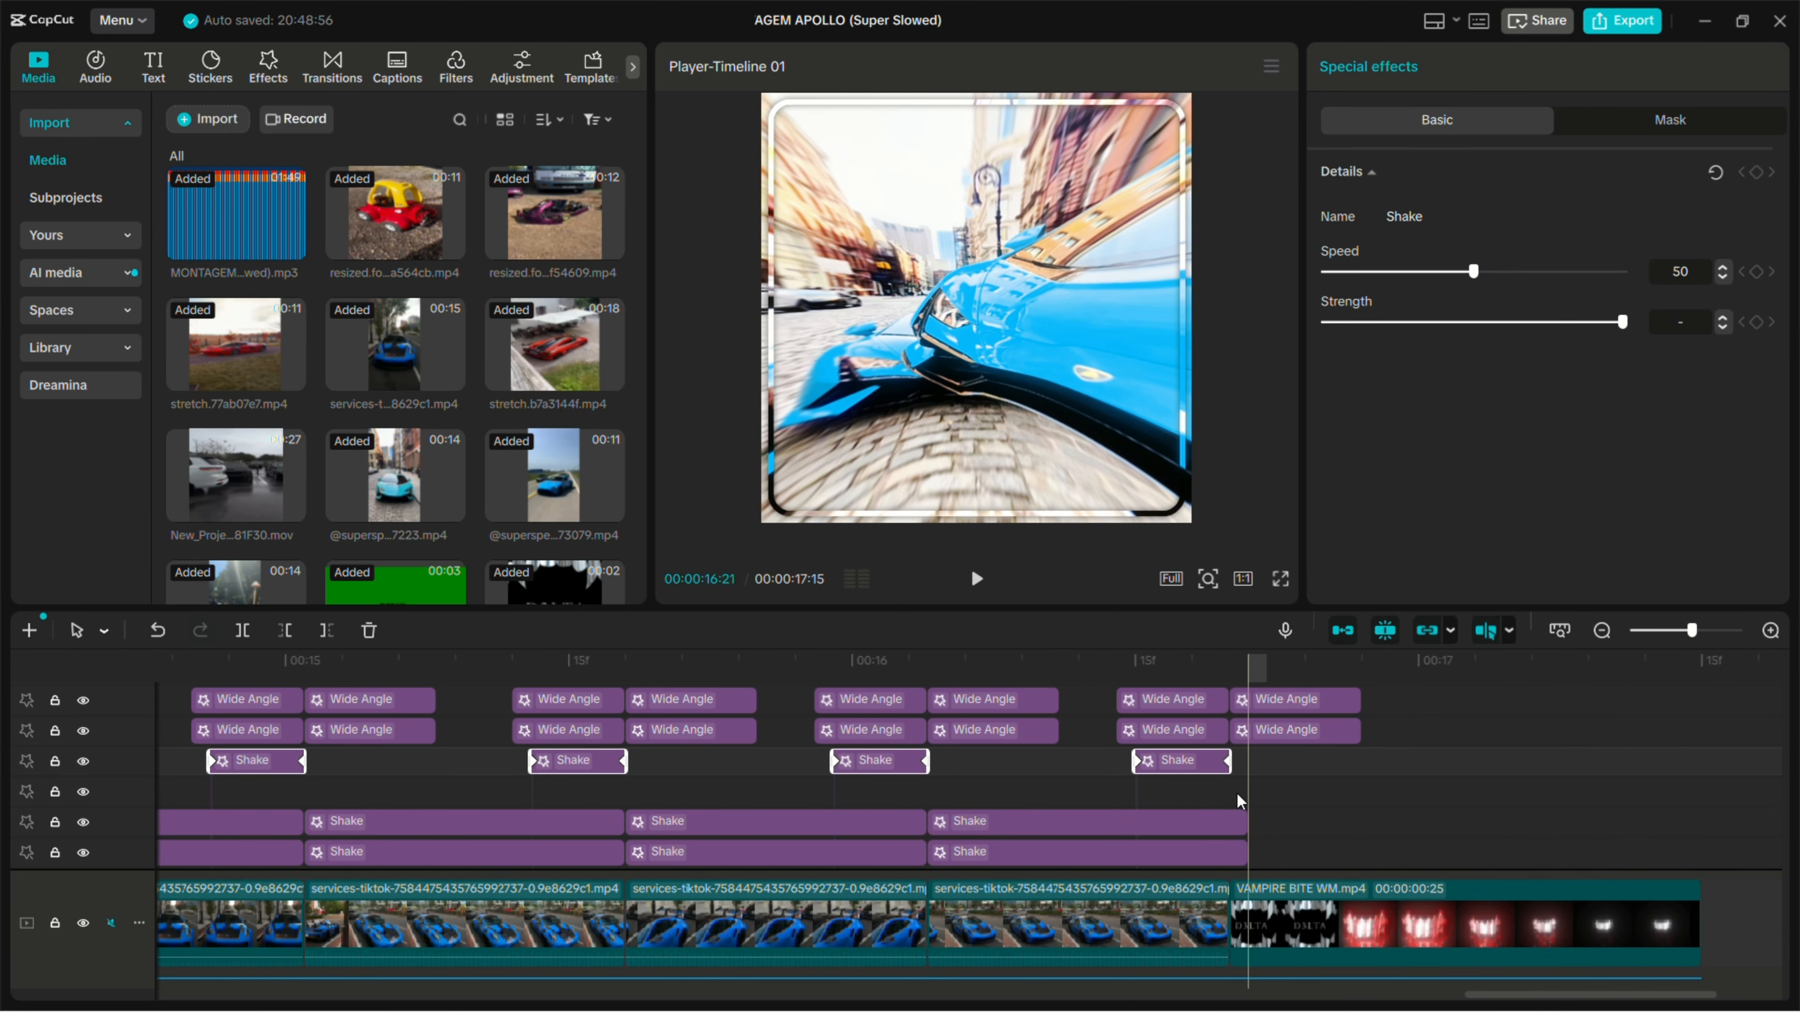
scroll(1167, 785, "left", 5)
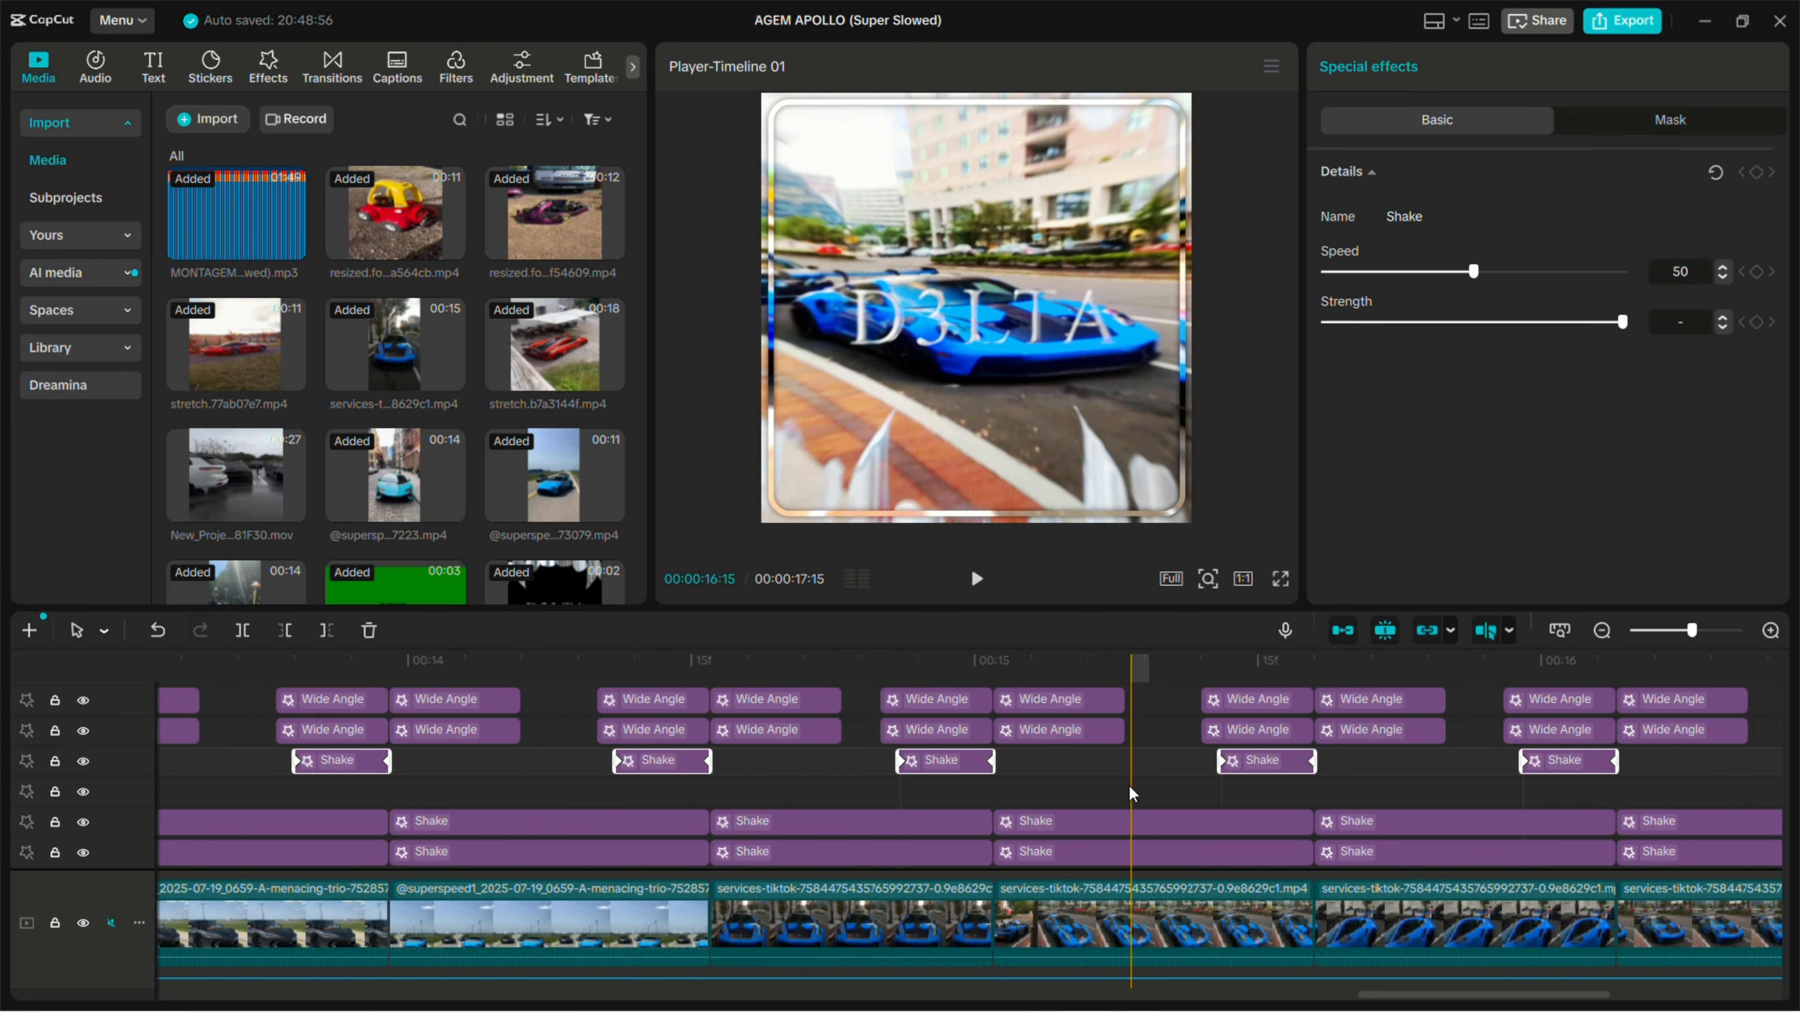
scroll(928, 784, "left", 5)
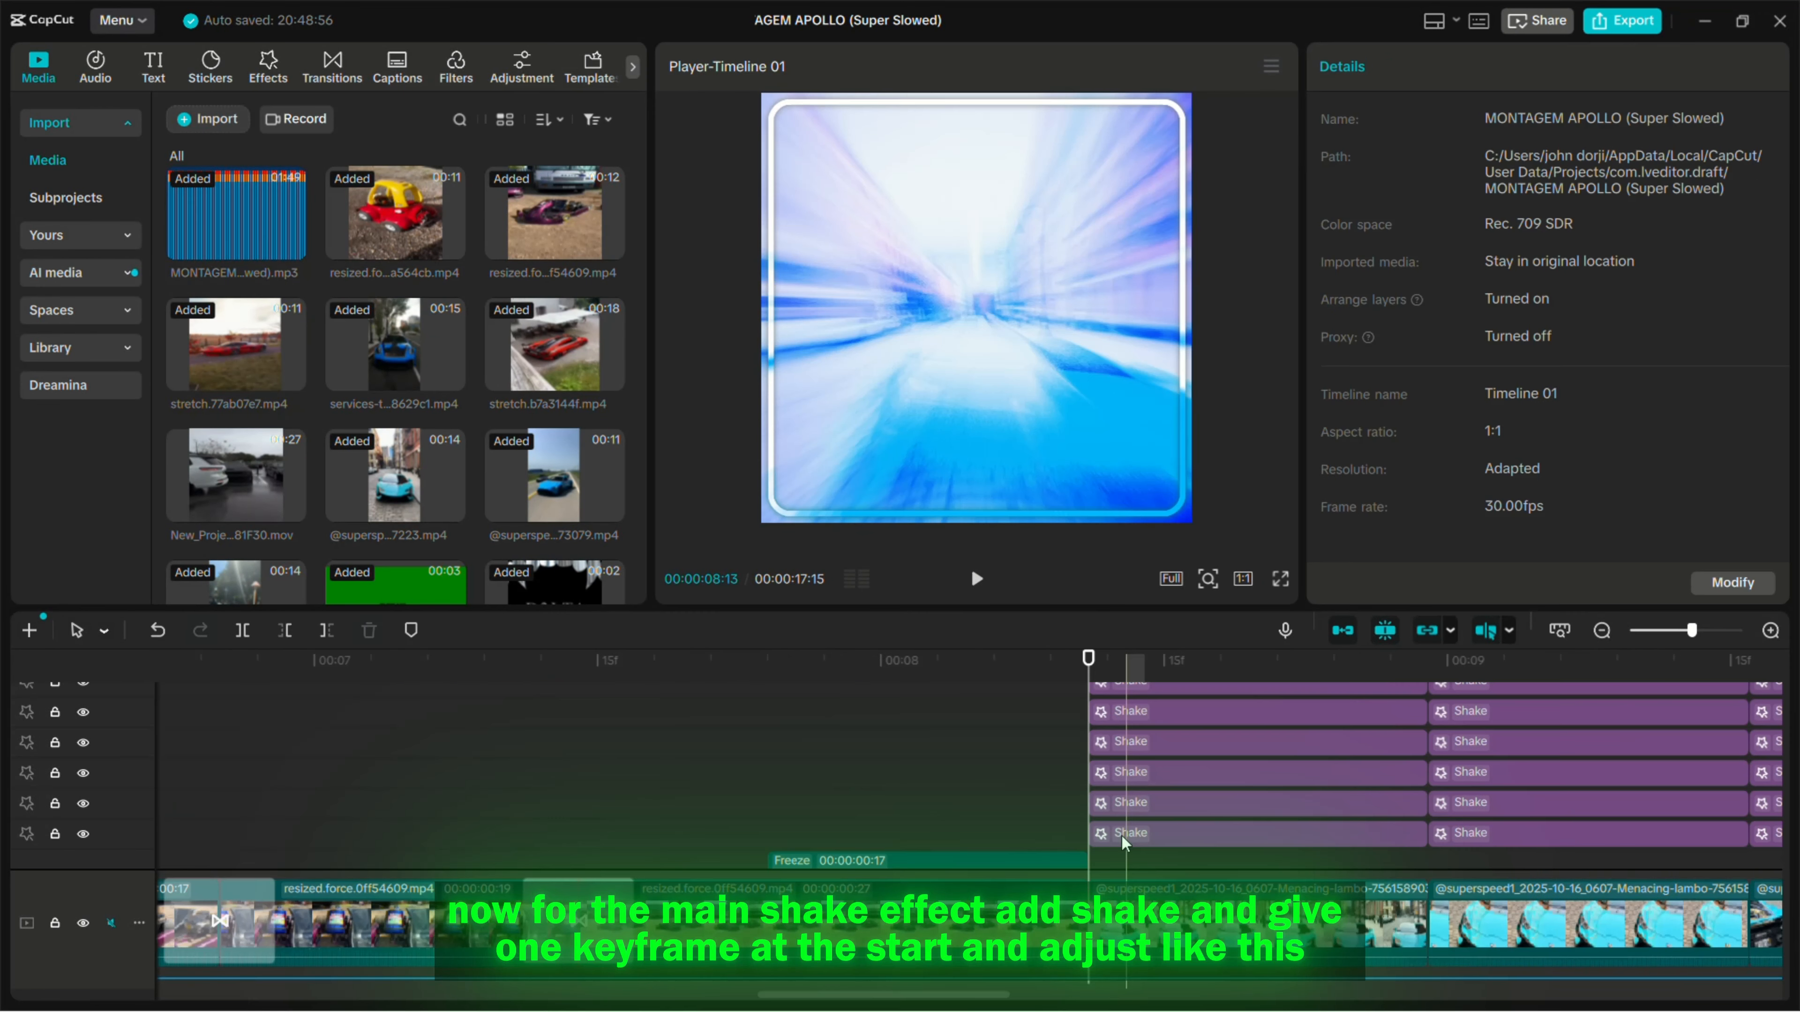
- Examine the start and end Speed and Strength keyframes of the three lowest Shake effects on the clip after the 00:00:08:11 cut
left_click(1140, 806)
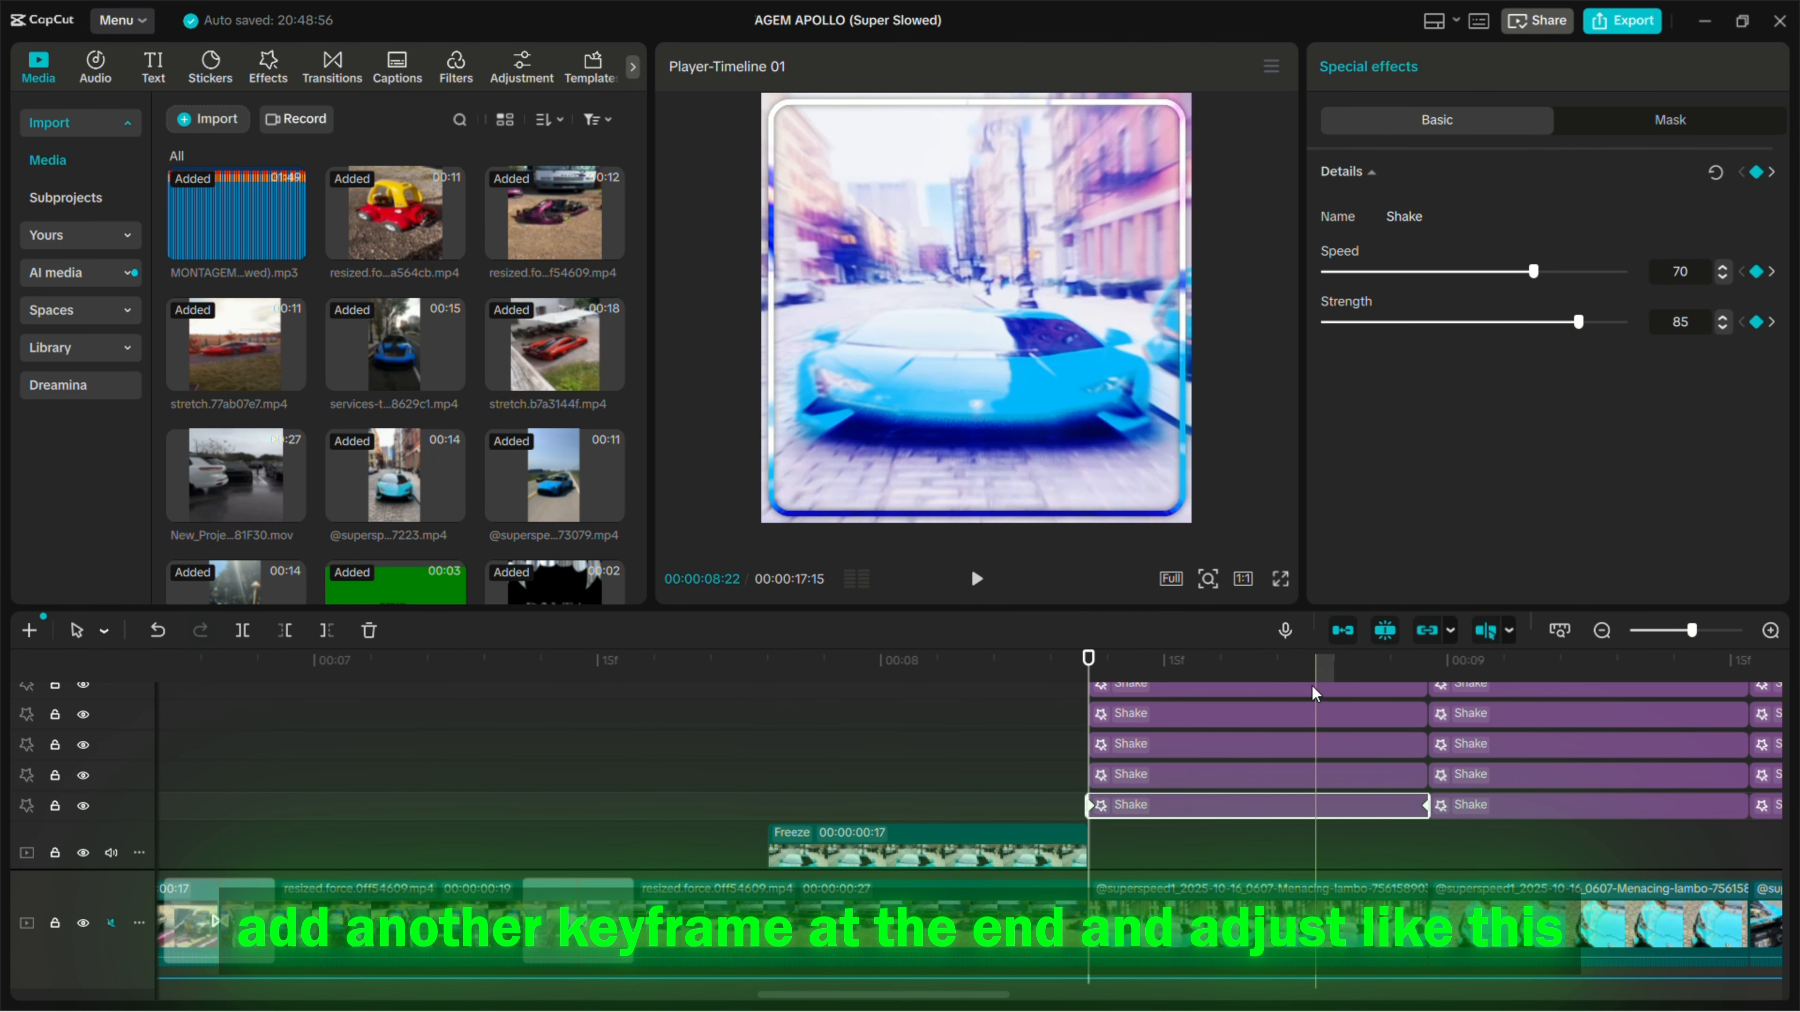
left_click(1430, 656)
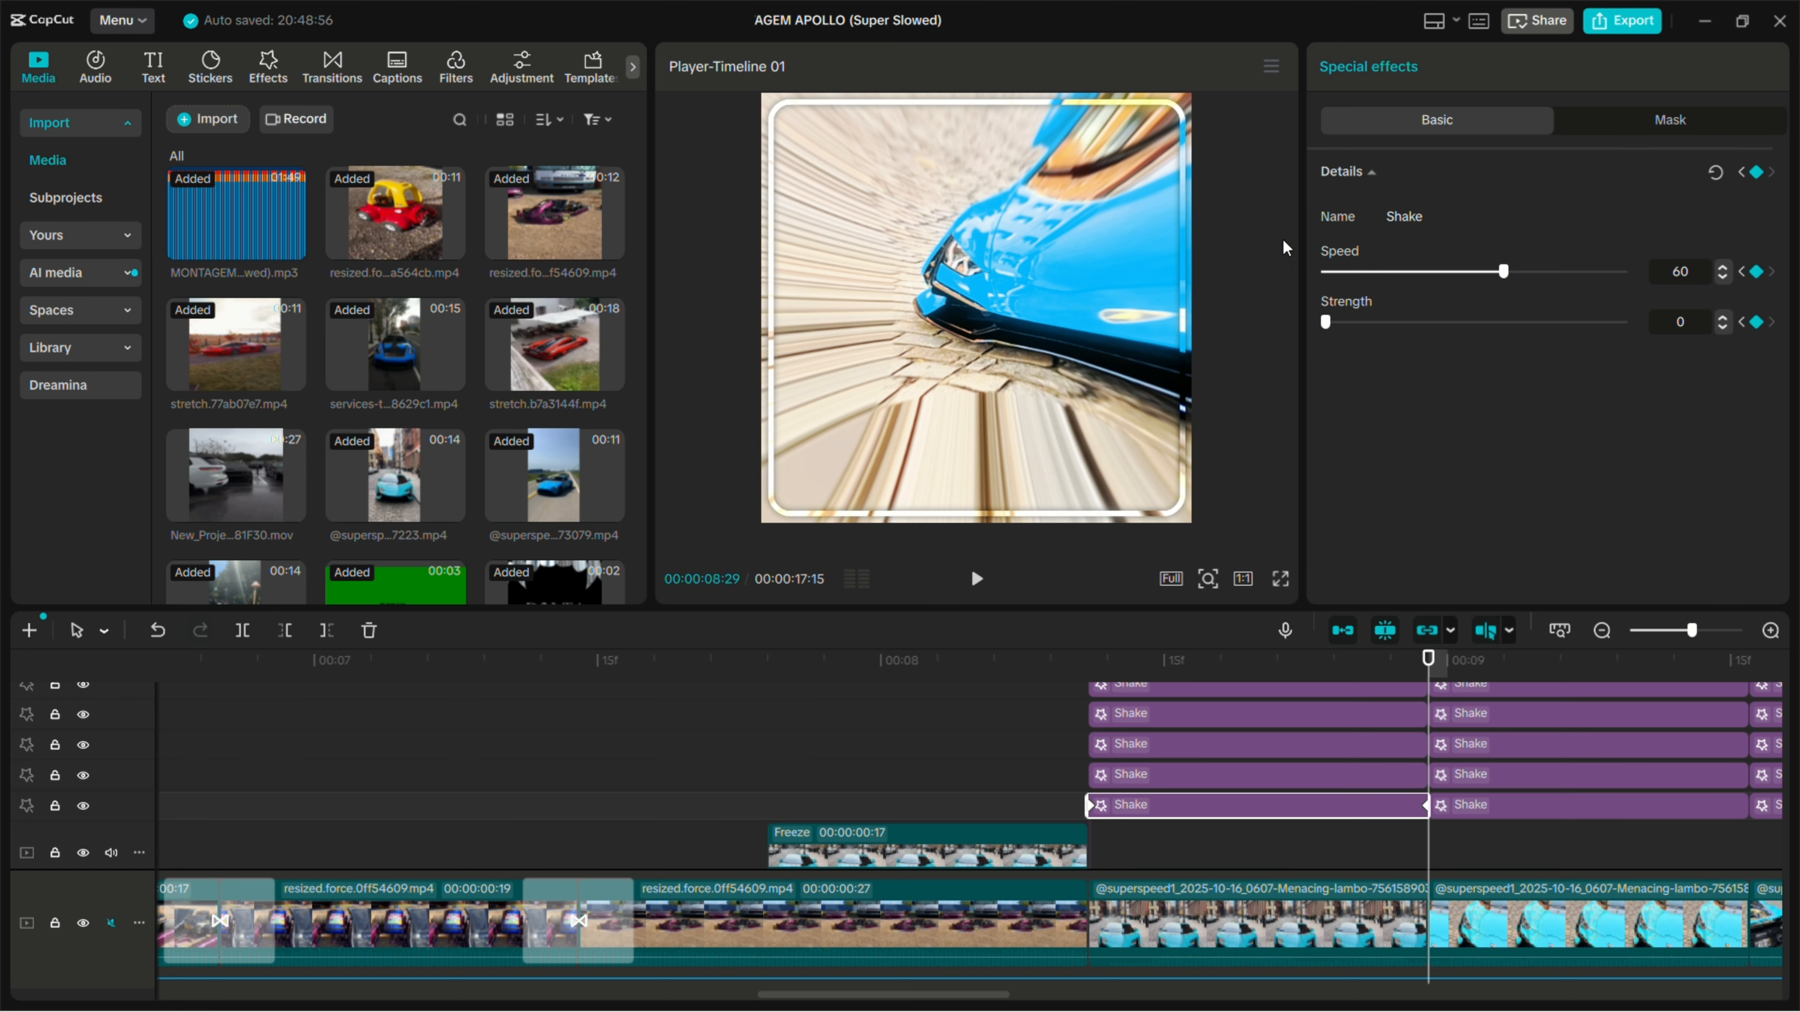
left_click(1104, 775)
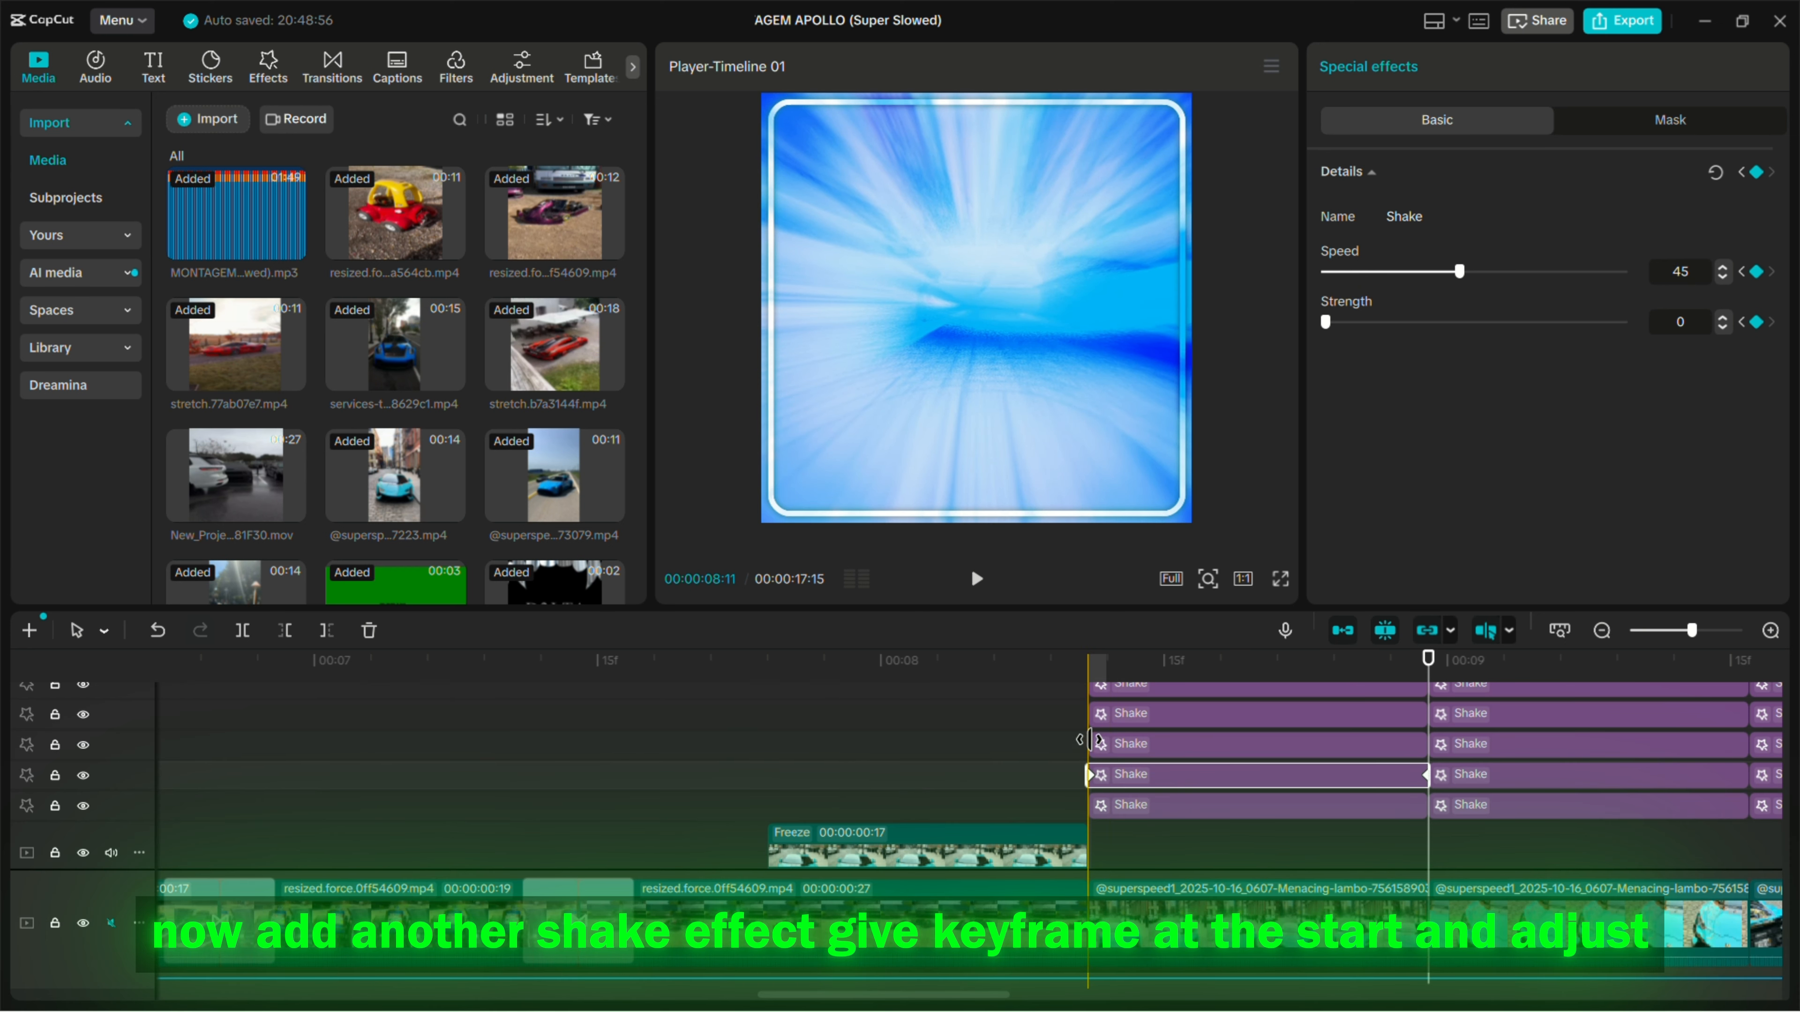
left_click(1089, 671)
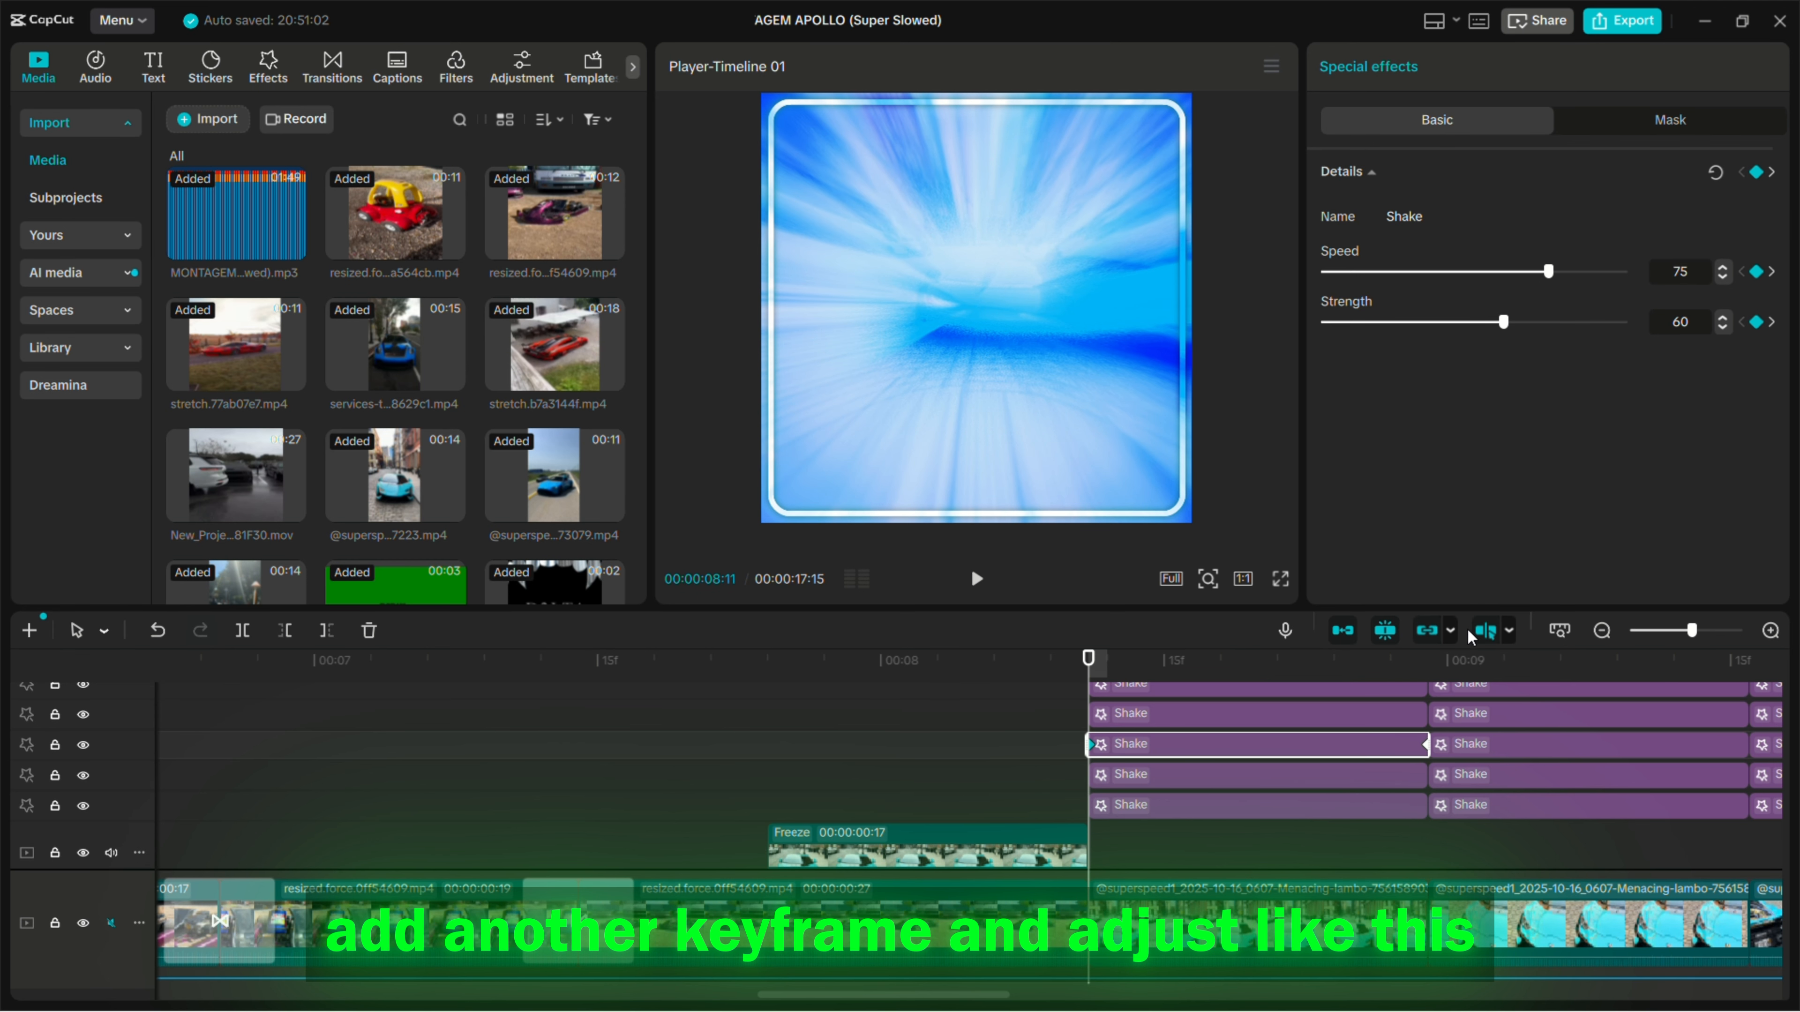
left_click(1425, 660)
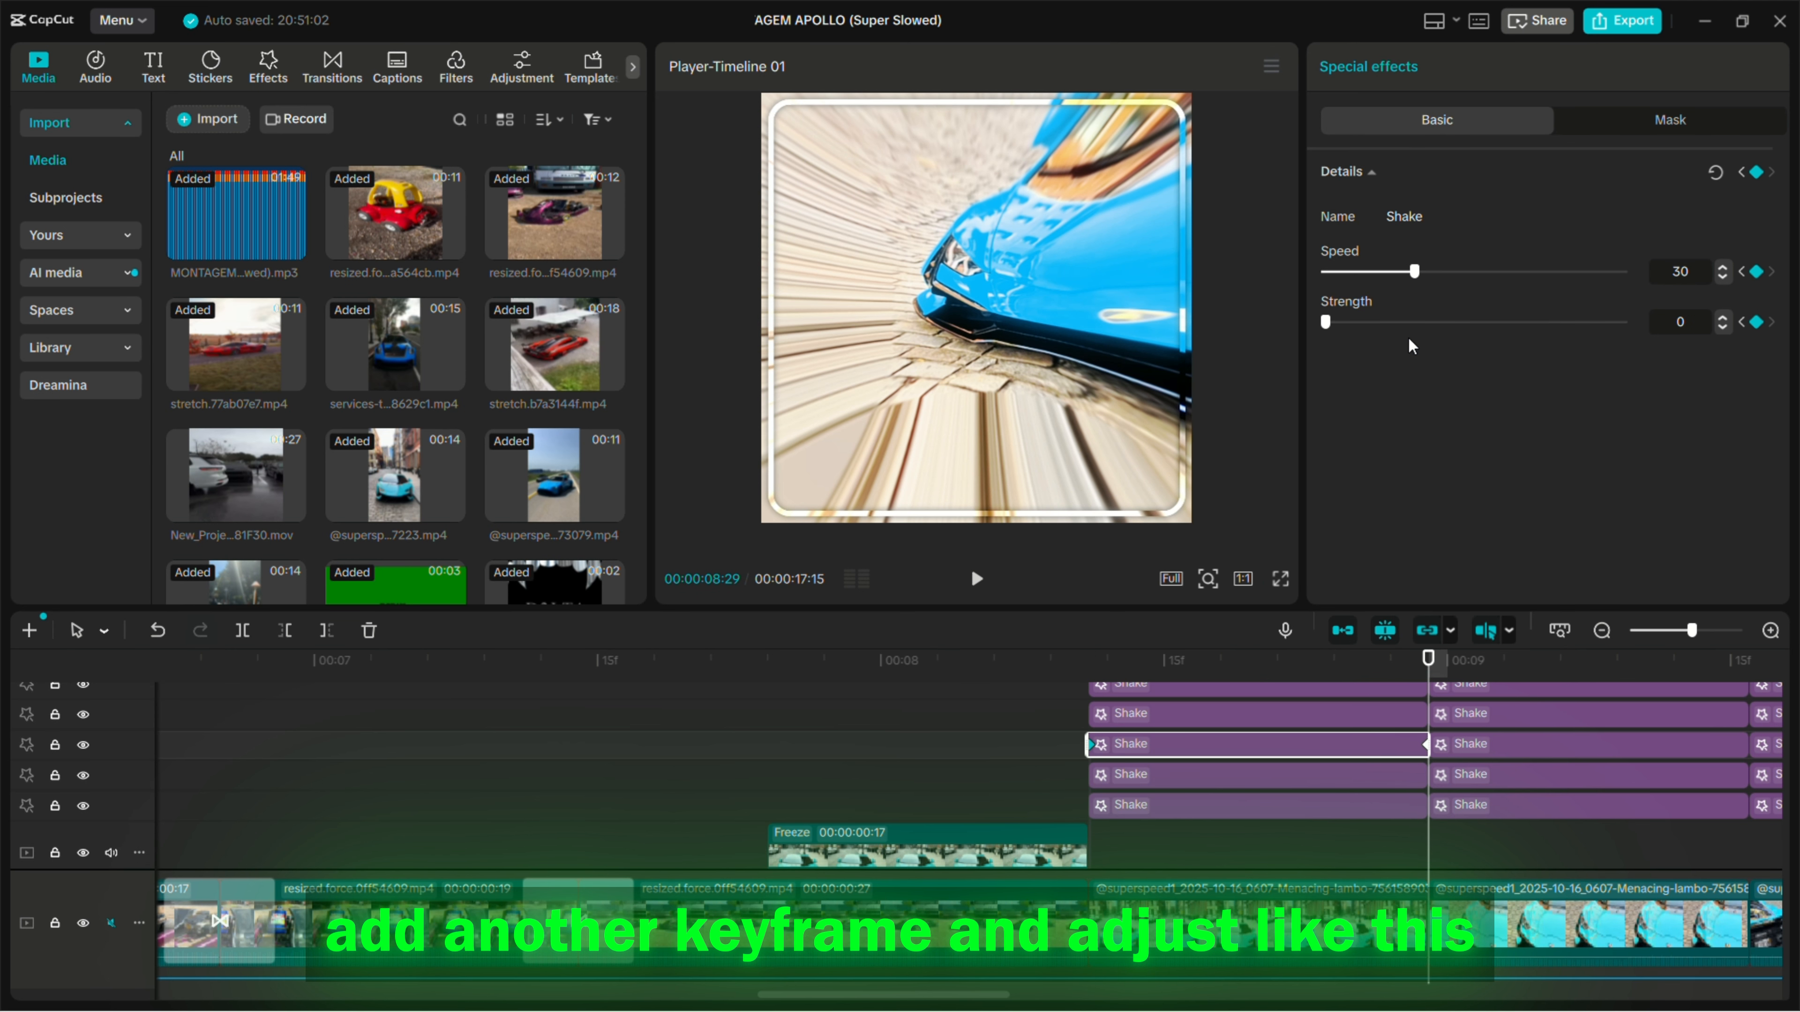
scroll(1103, 723, "up", 1)
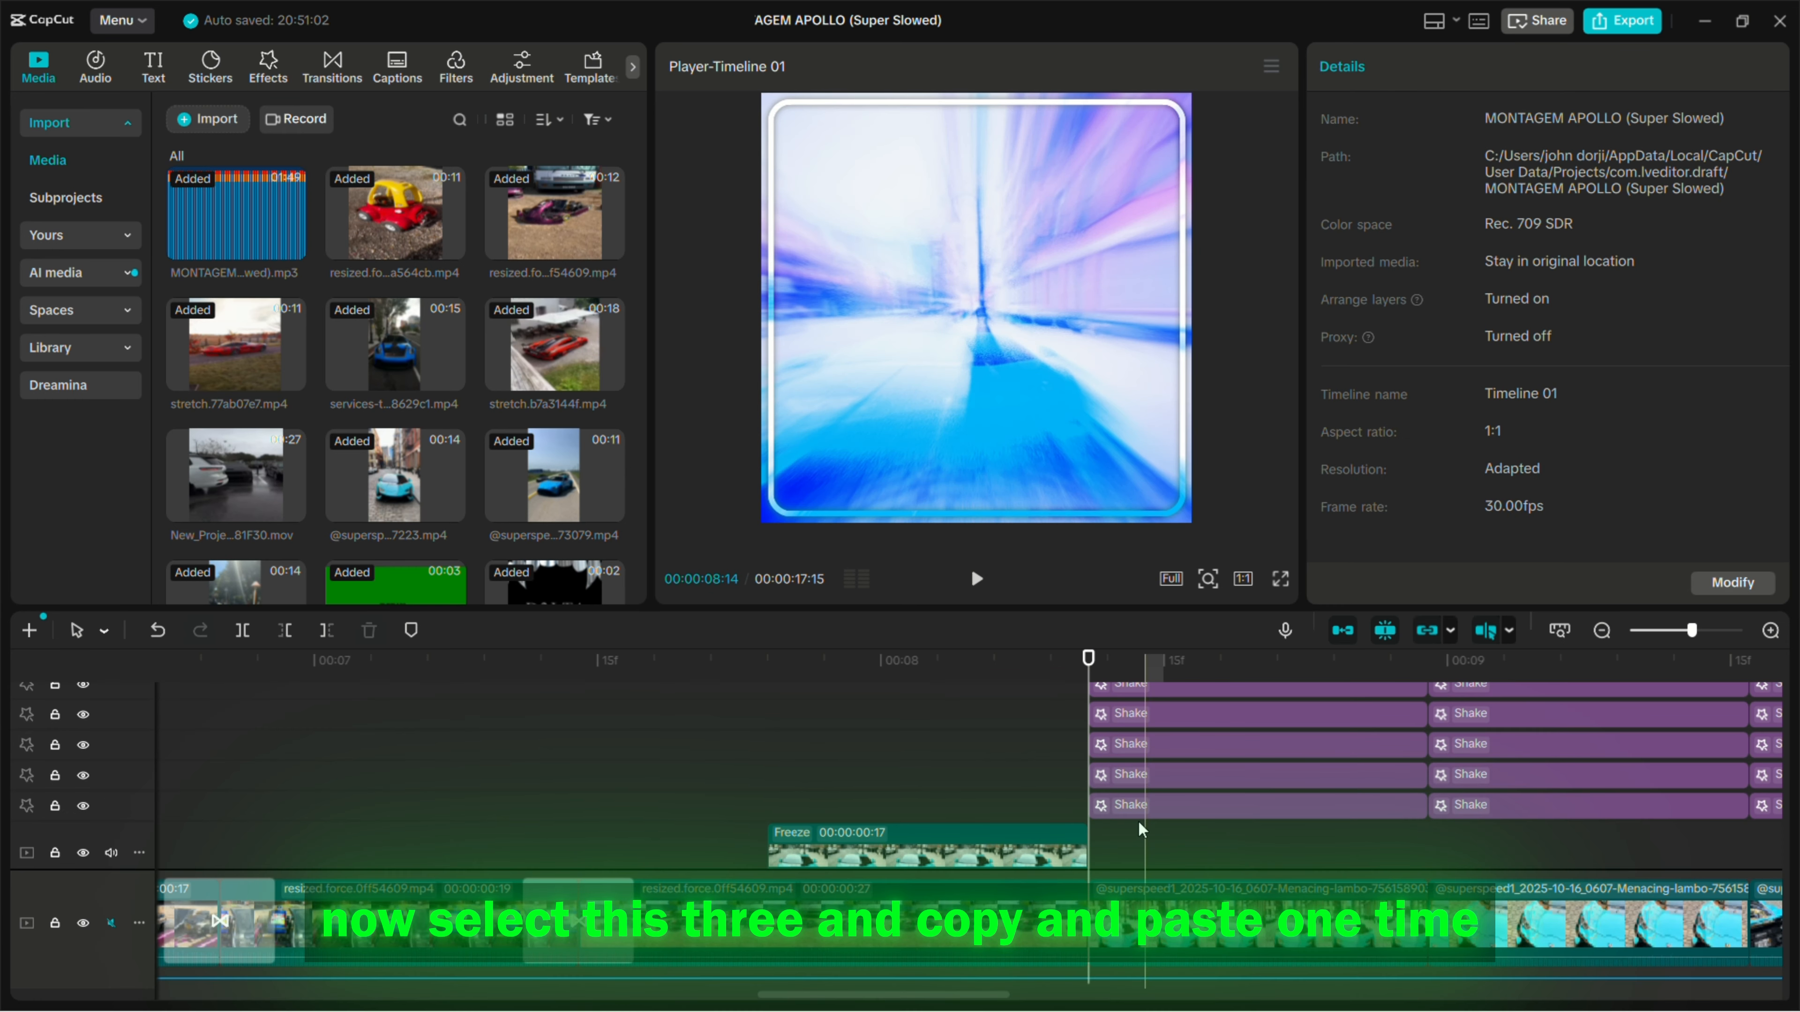
- Select the three lowest Shake effects after the 00:00:08:11 cut and review the whole Shake stack on that clip
left_click_drag(1140, 824, 1137, 747)
key("ctrl+c")
key("ctrl+v")
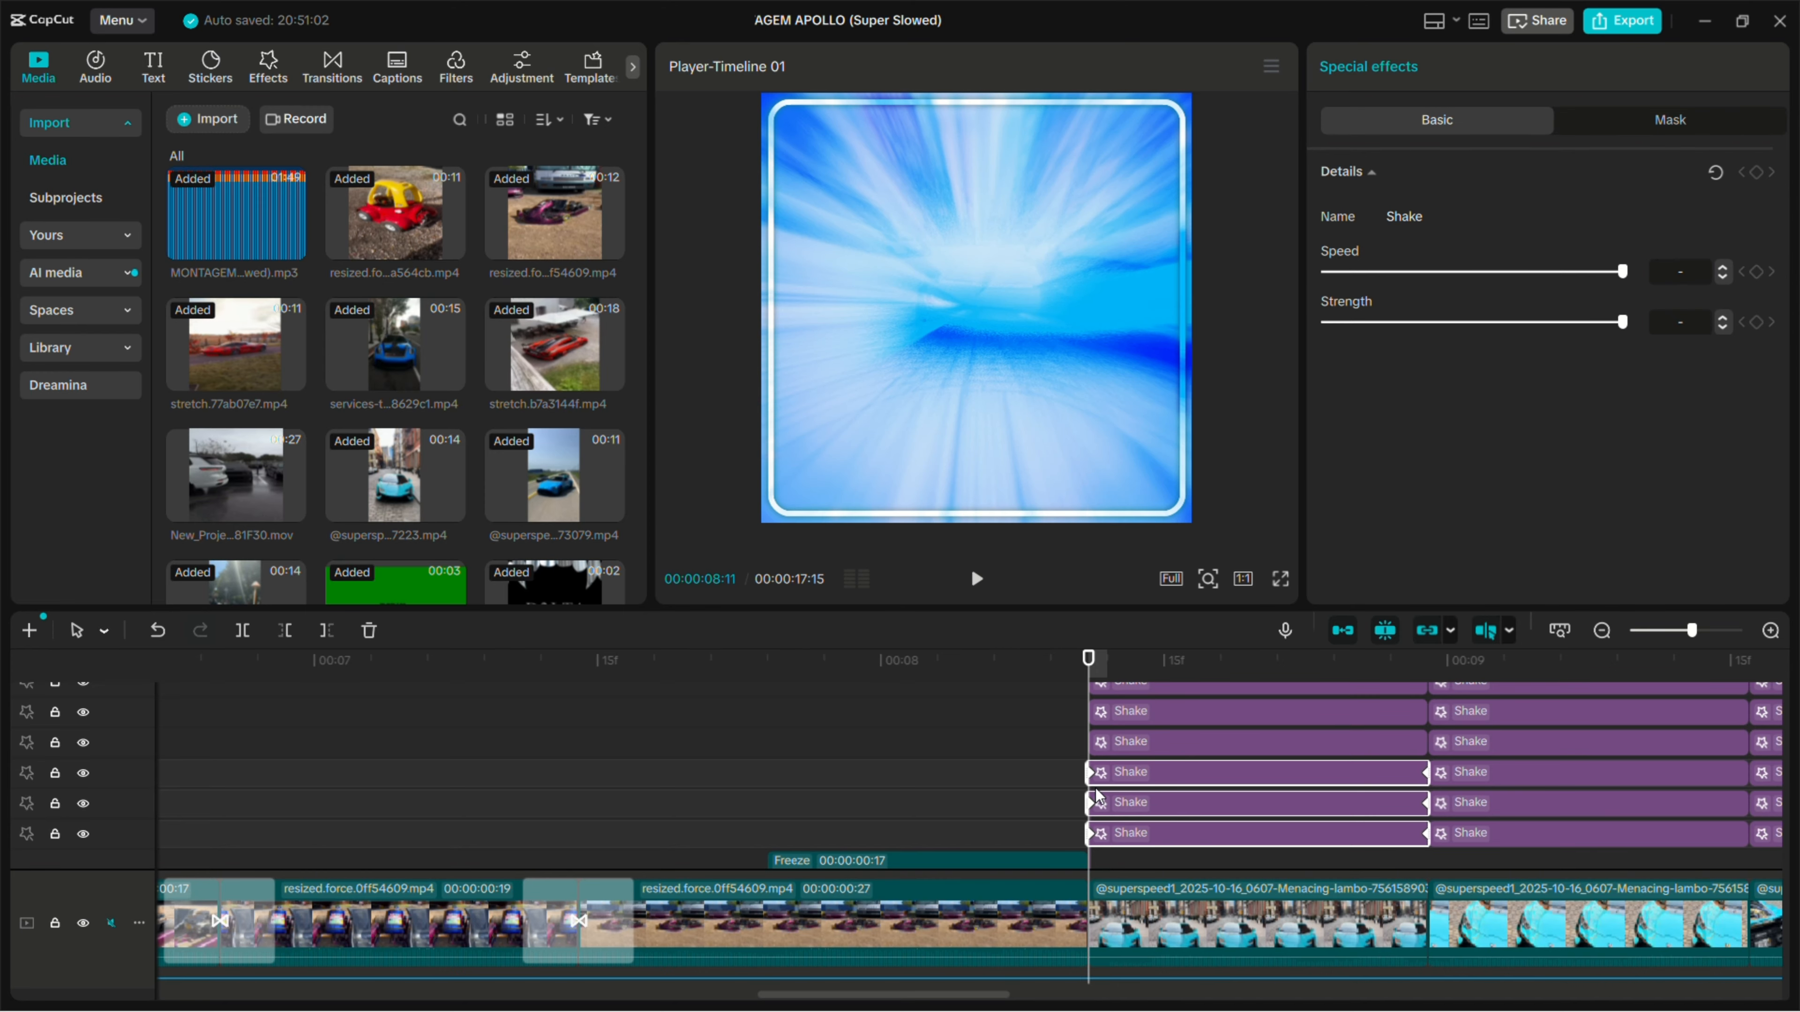
scroll(1197, 794, "up", 1)
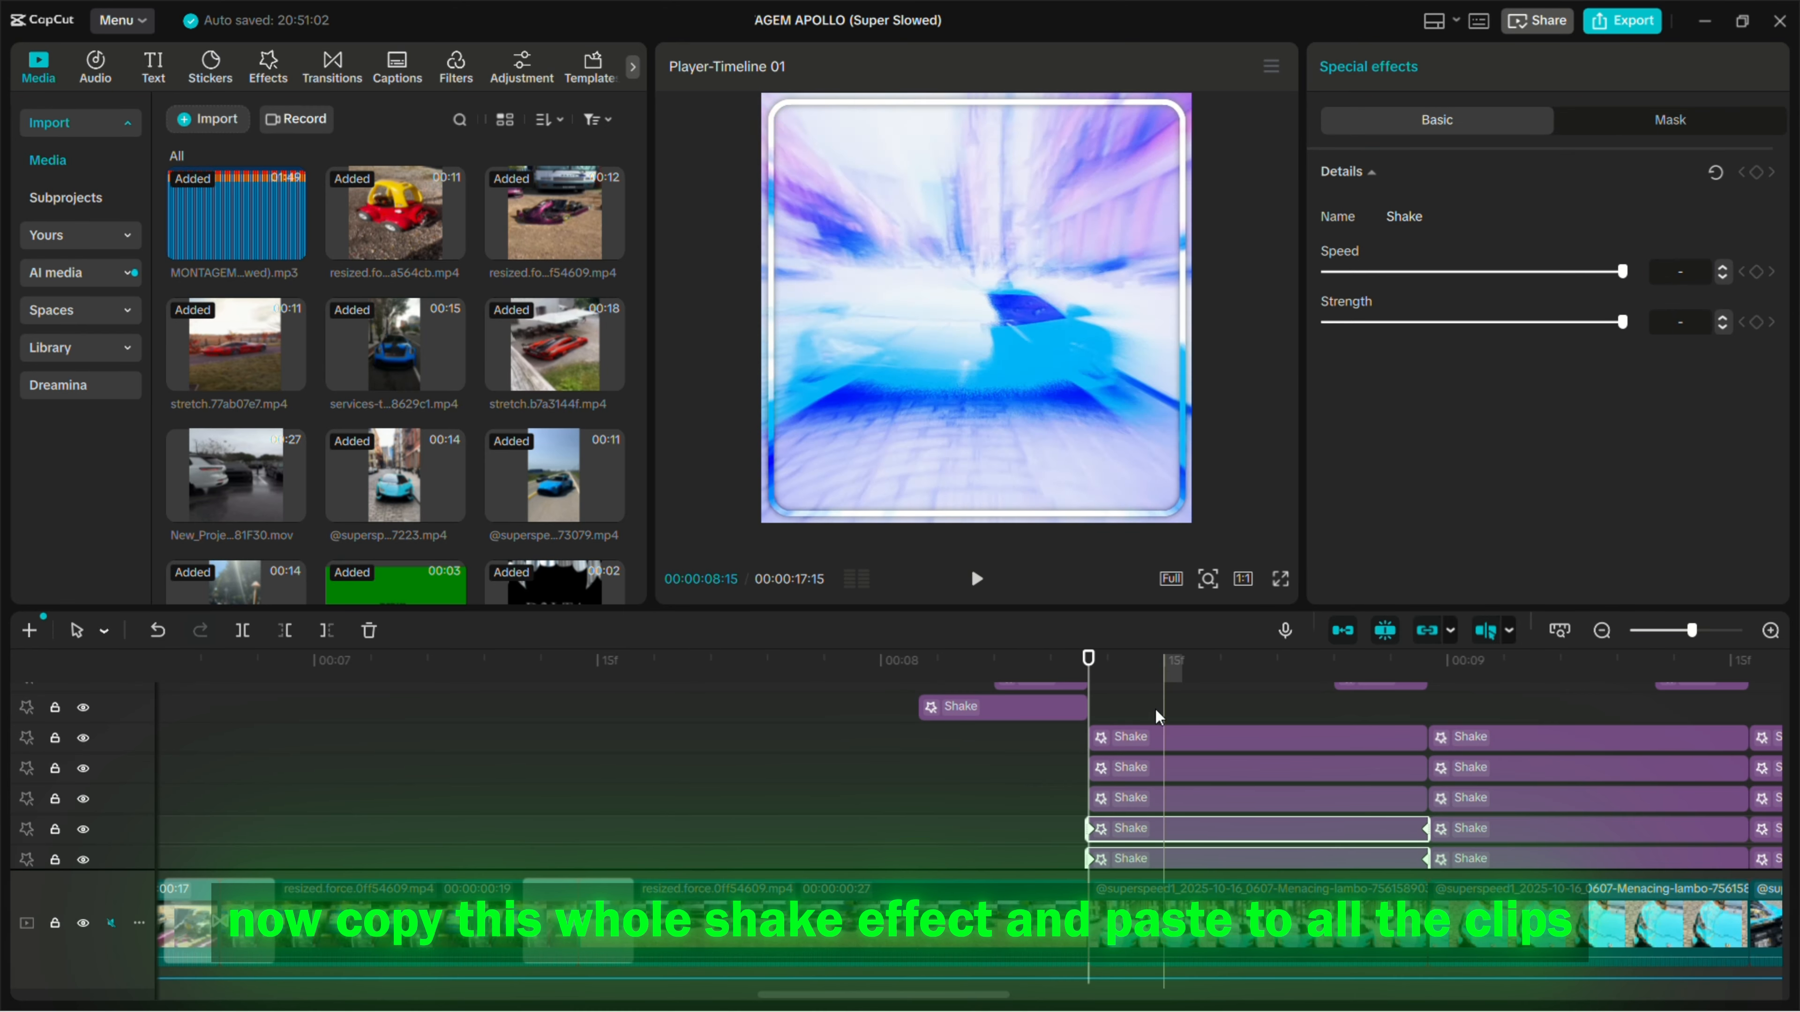
left_click(1127, 723)
left_click_drag(1077, 798, 1164, 719)
left_click(1066, 770)
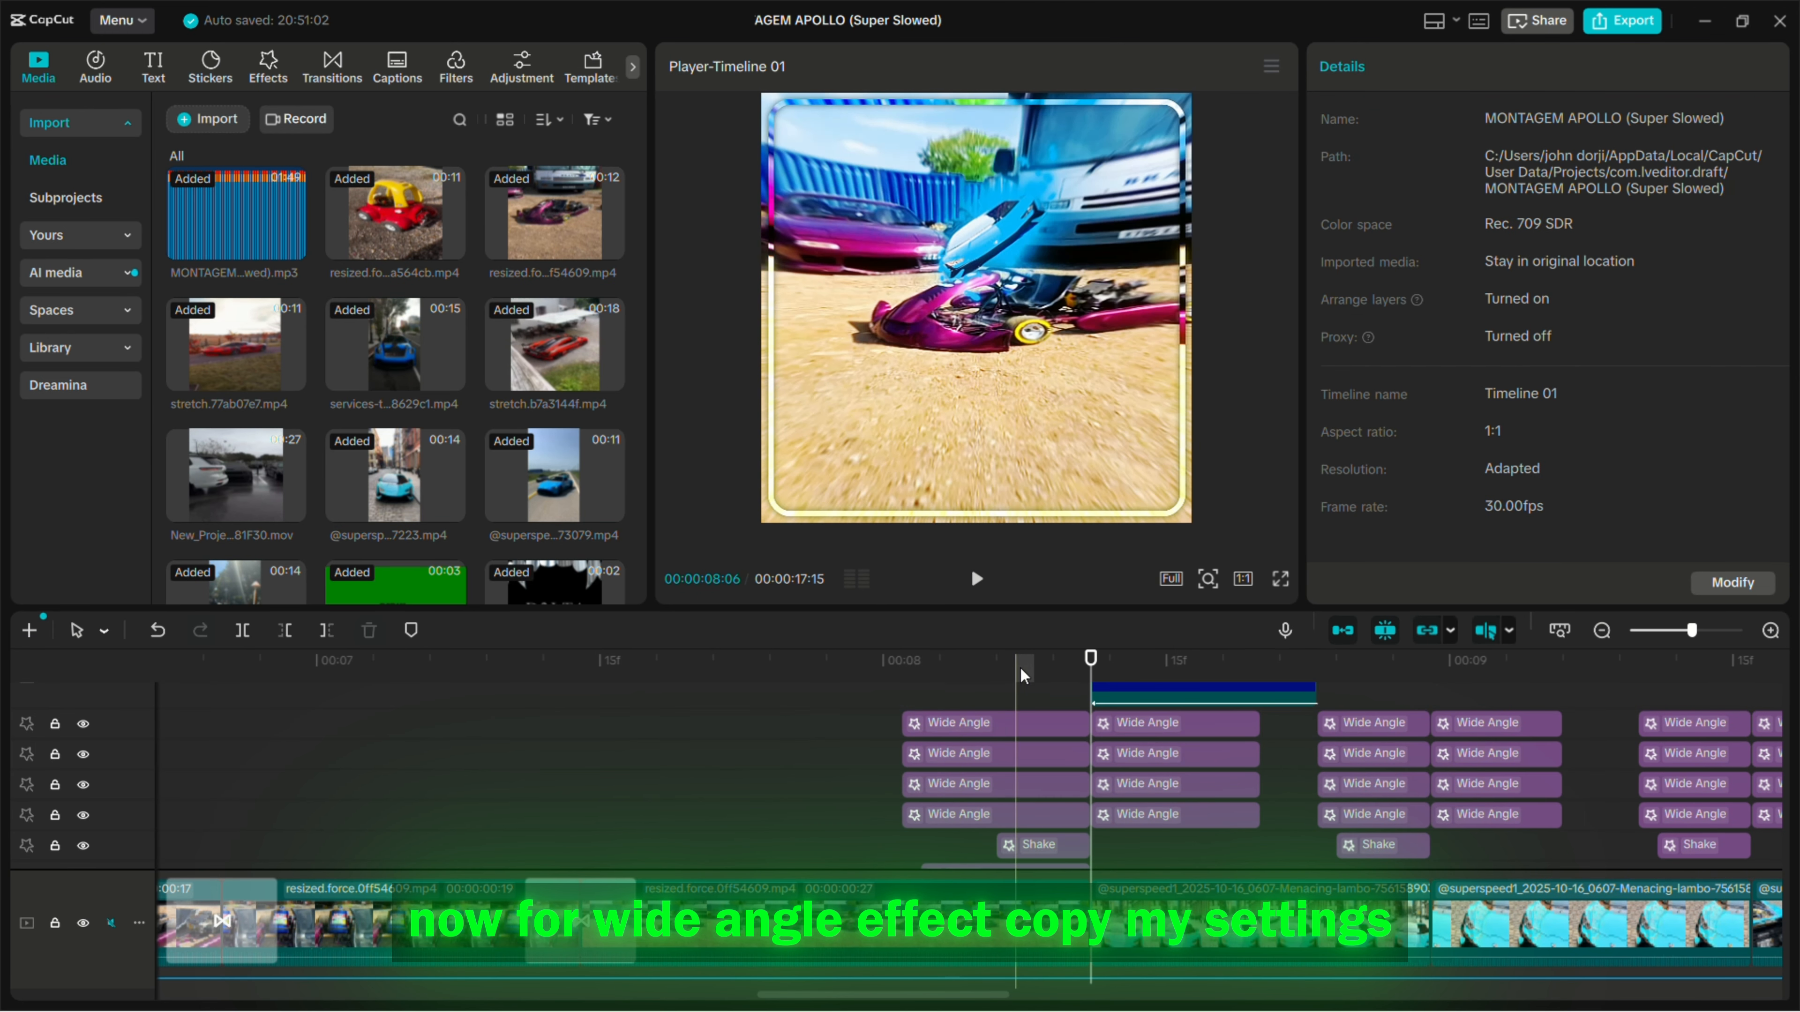
- Examine the start and end Strength keyframes of the lowest Wide Angle effect before the 00:00:08:11 cut
scroll(881, 711, "down", 1)
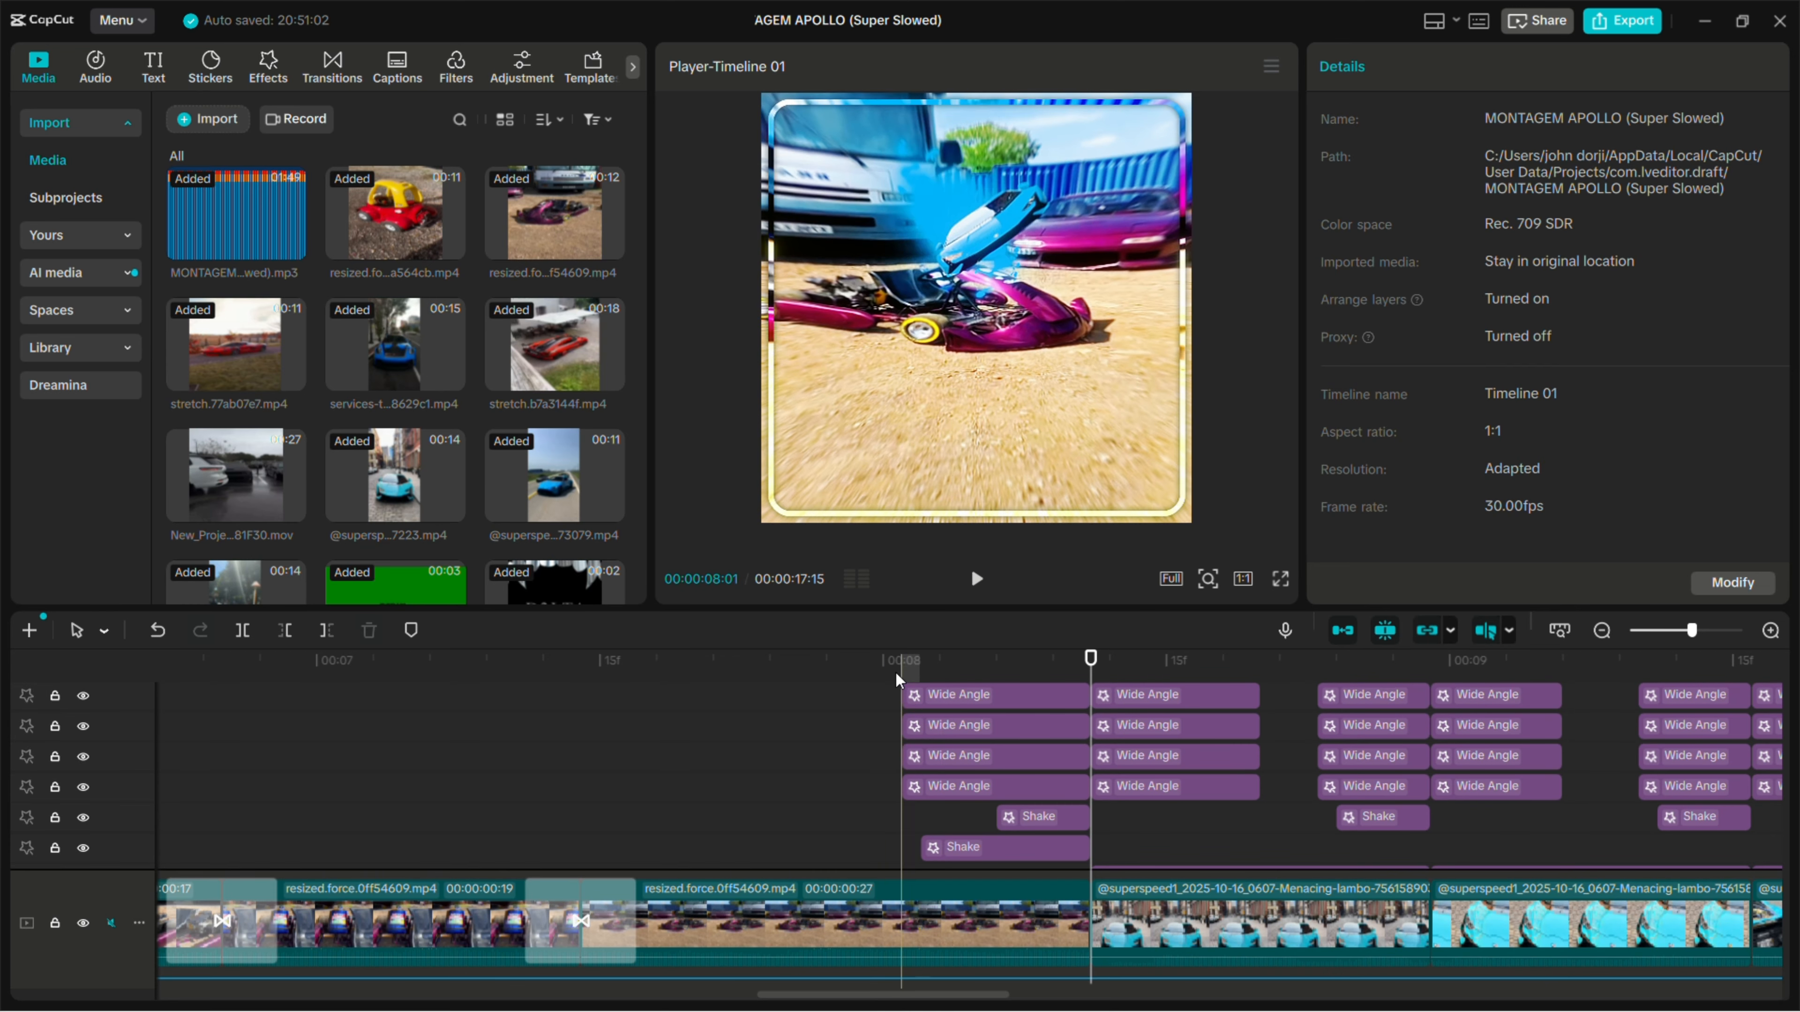
left_click(902, 661)
left_click(938, 788)
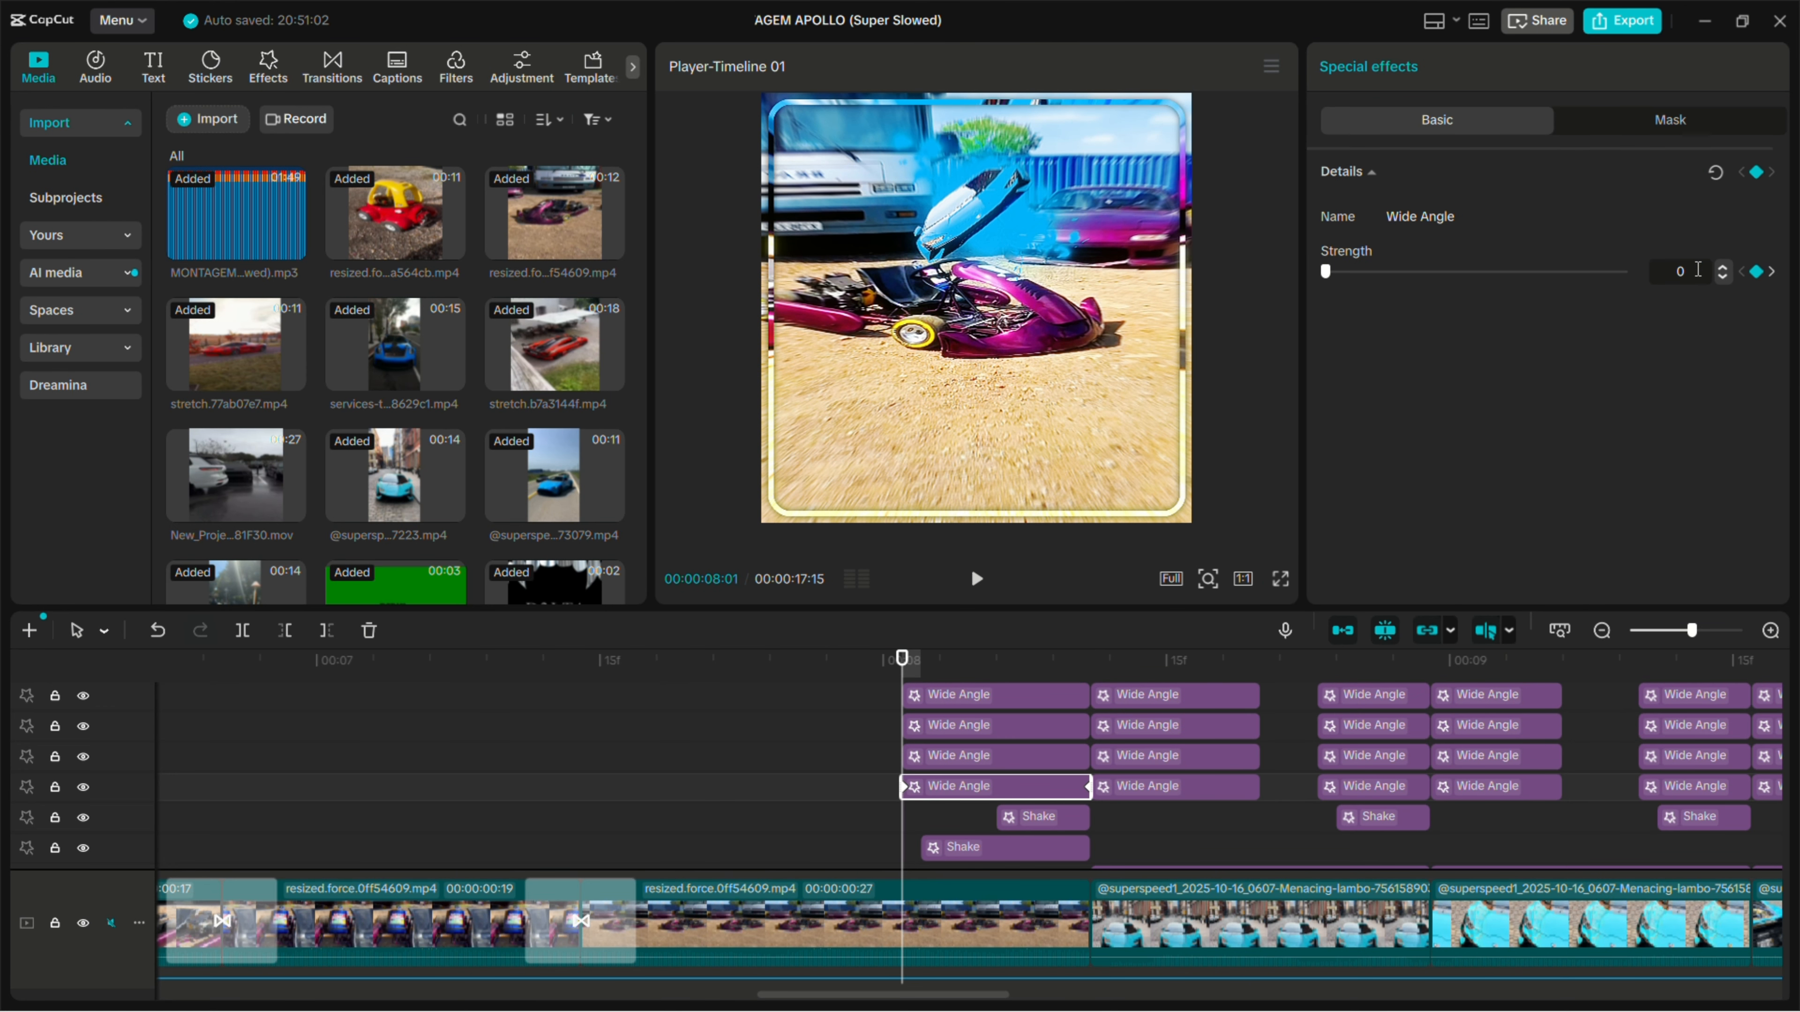
left_click(1088, 660)
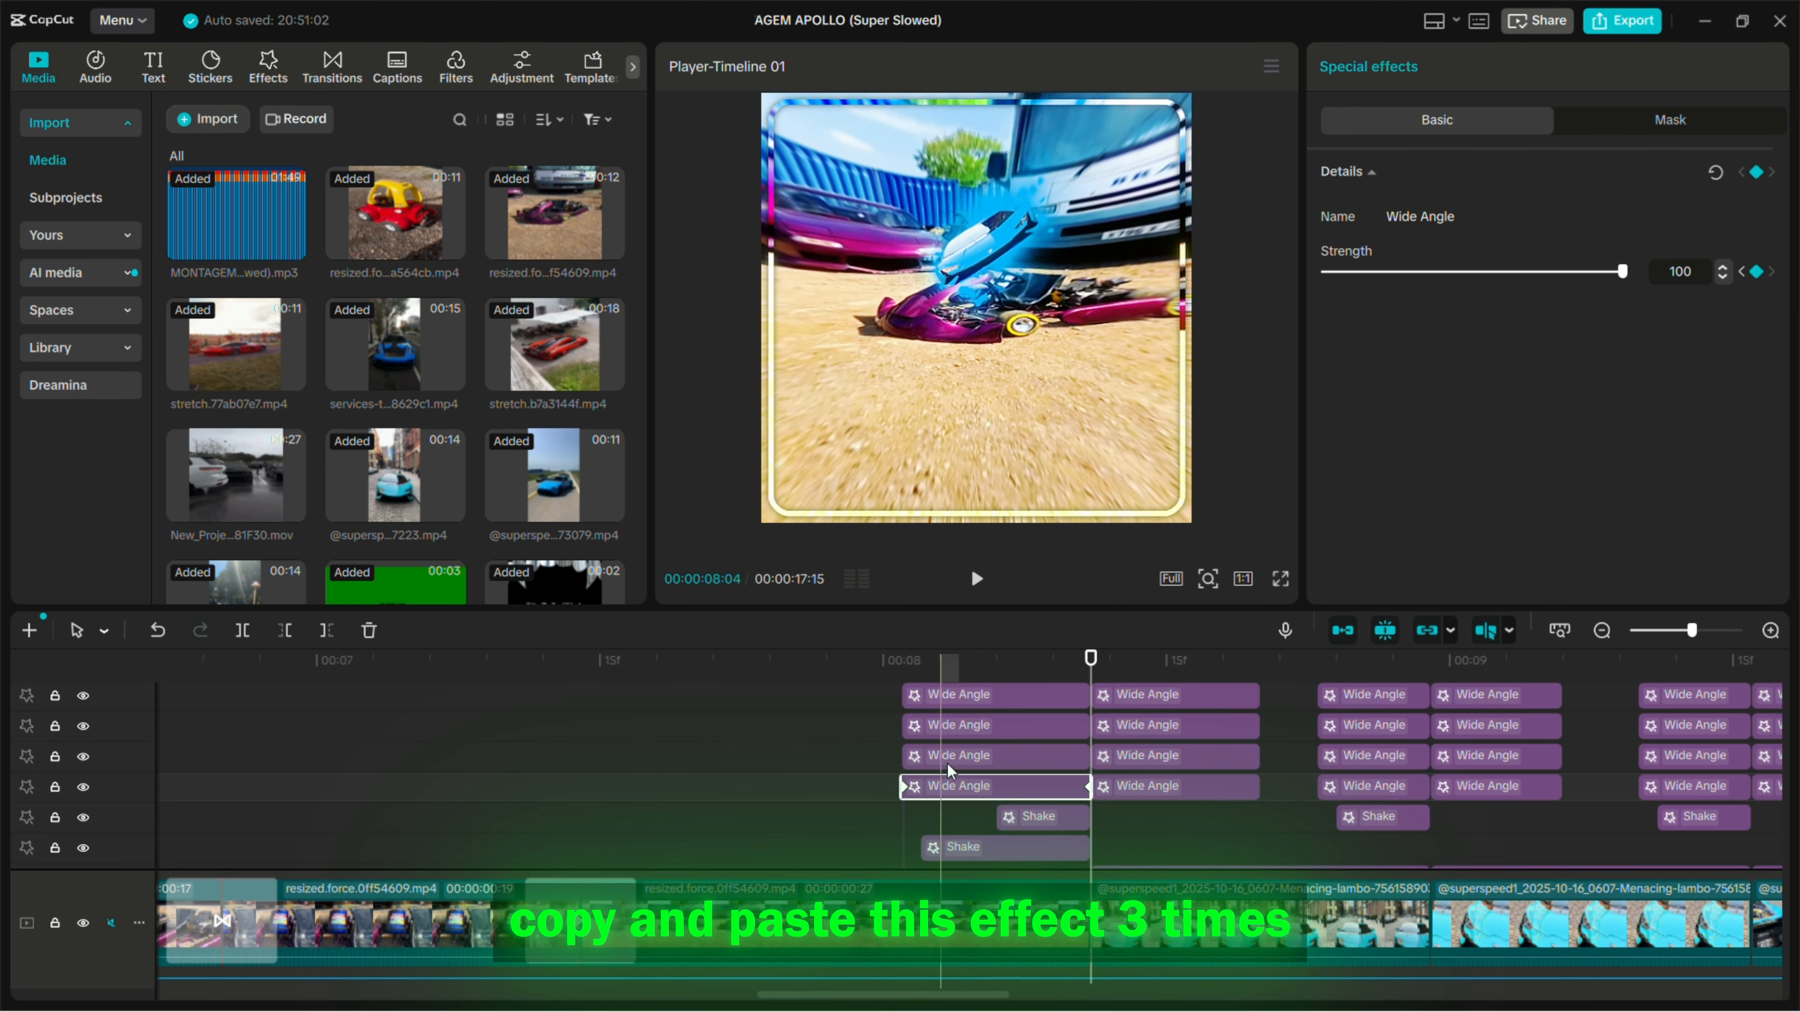
- Check the stacked Wide Angle copies before the 00:00:08:11 cut and their Strength keyframe at the start
left_click(921, 755)
left_click(904, 663)
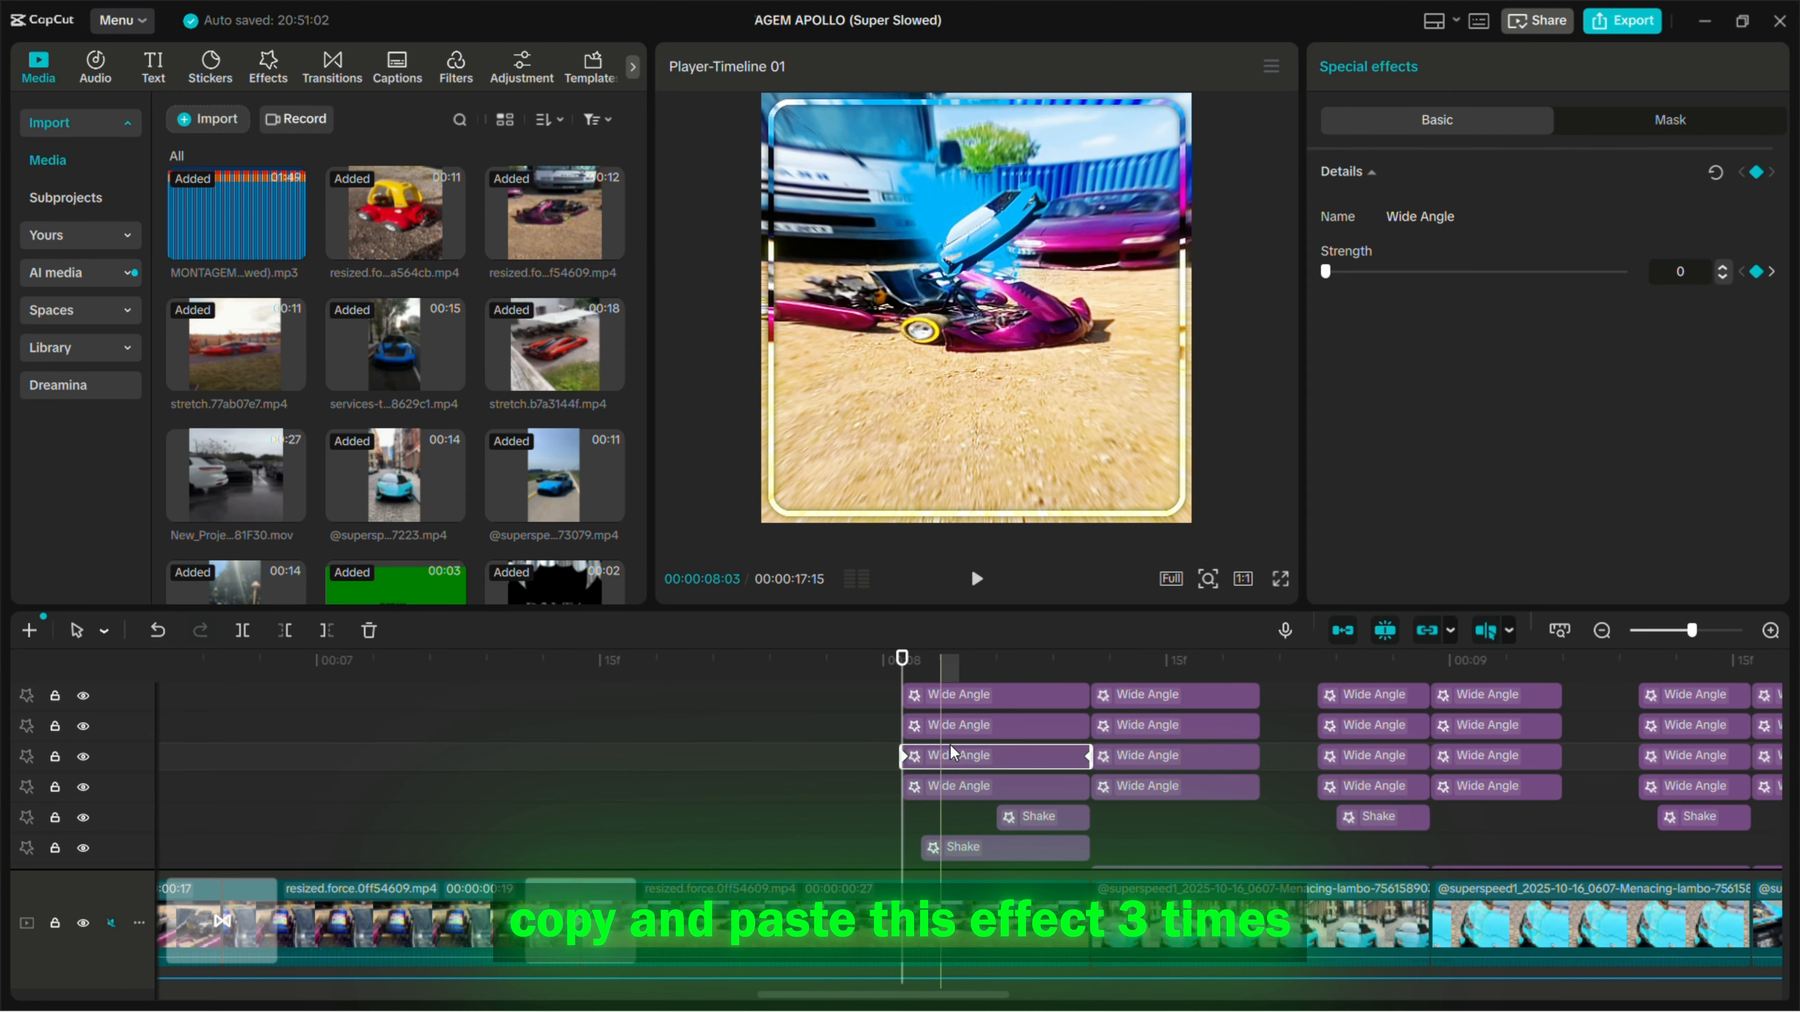
scroll(998, 746, "up", 1)
left_click(987, 758)
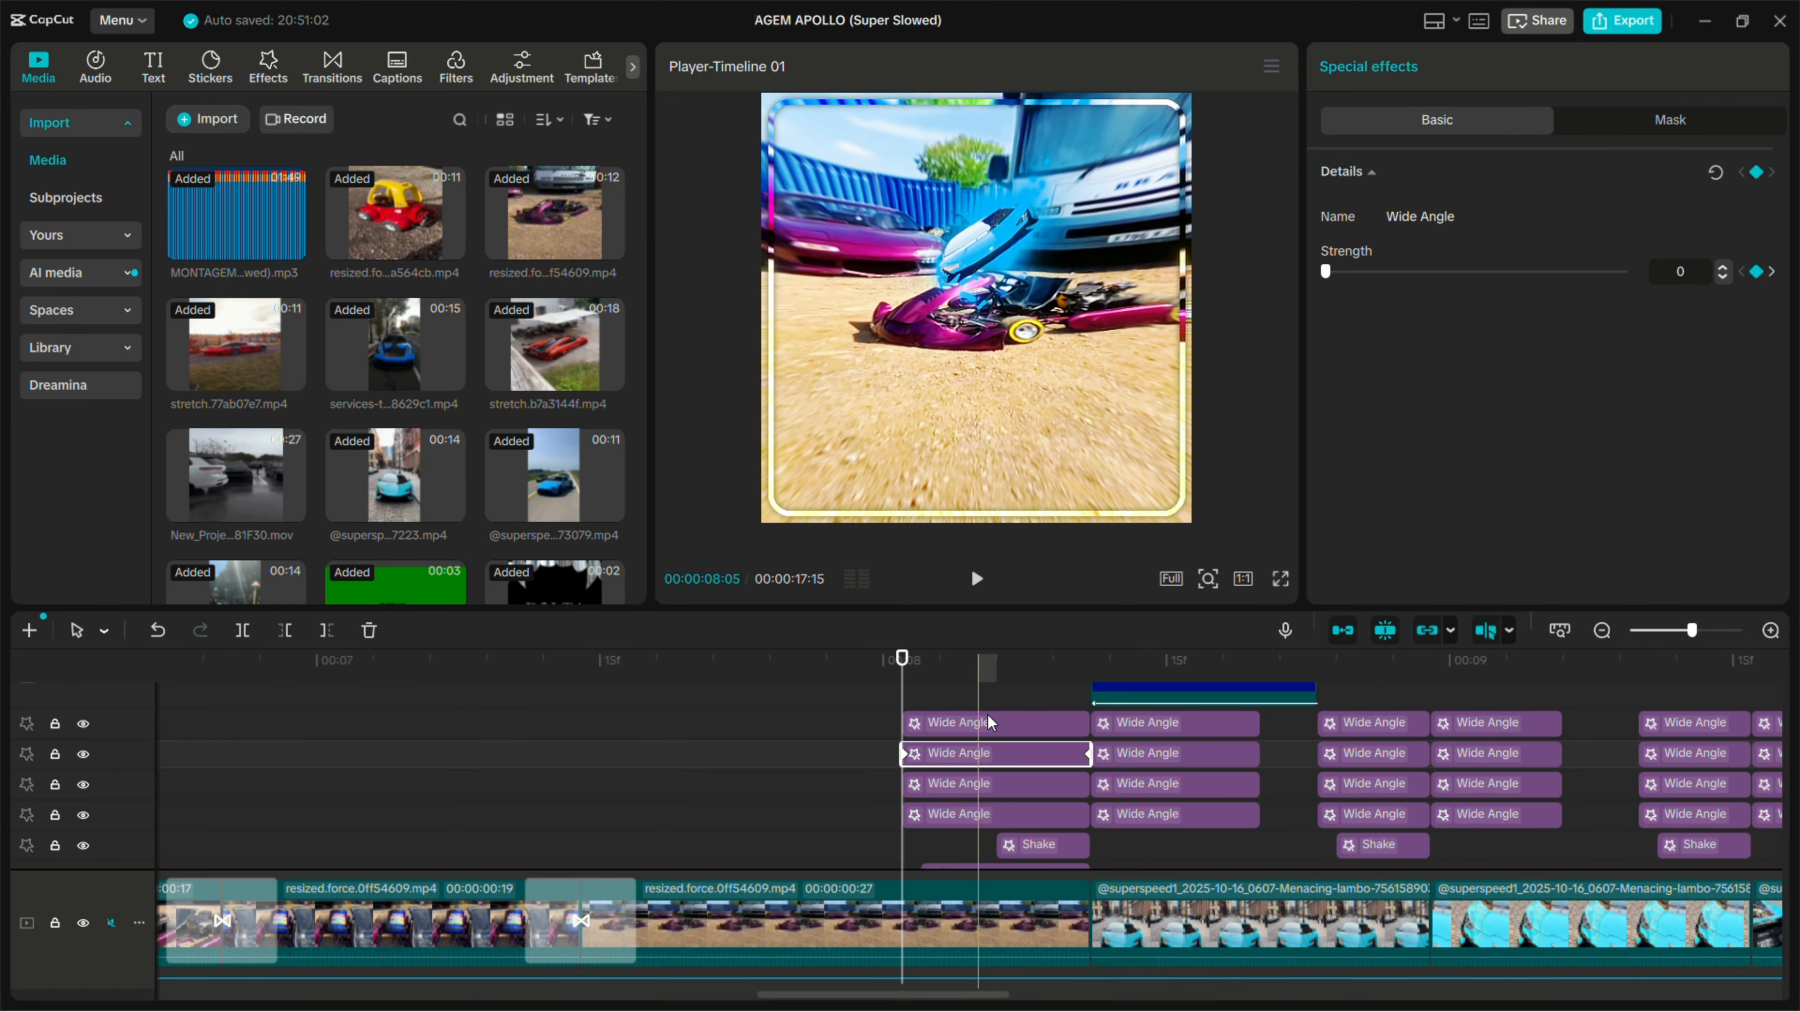
left_click(987, 716)
left_click(959, 756)
left_click(964, 785)
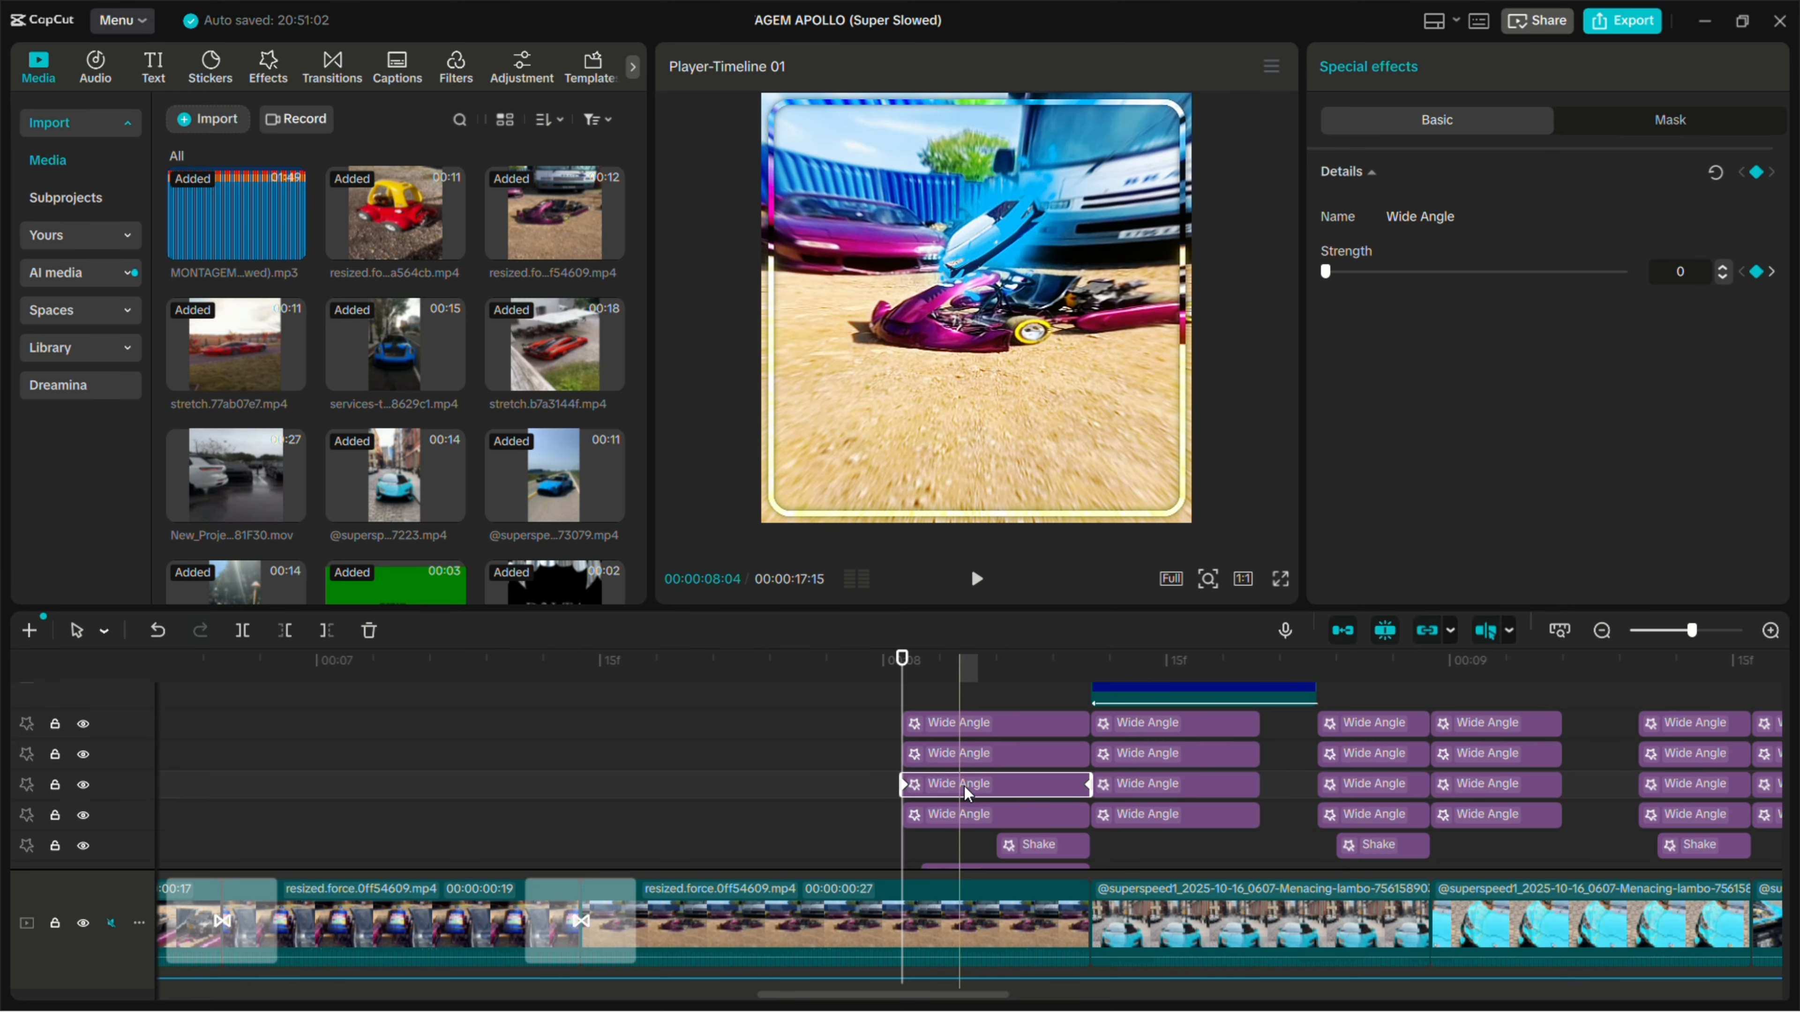
left_click(881, 808)
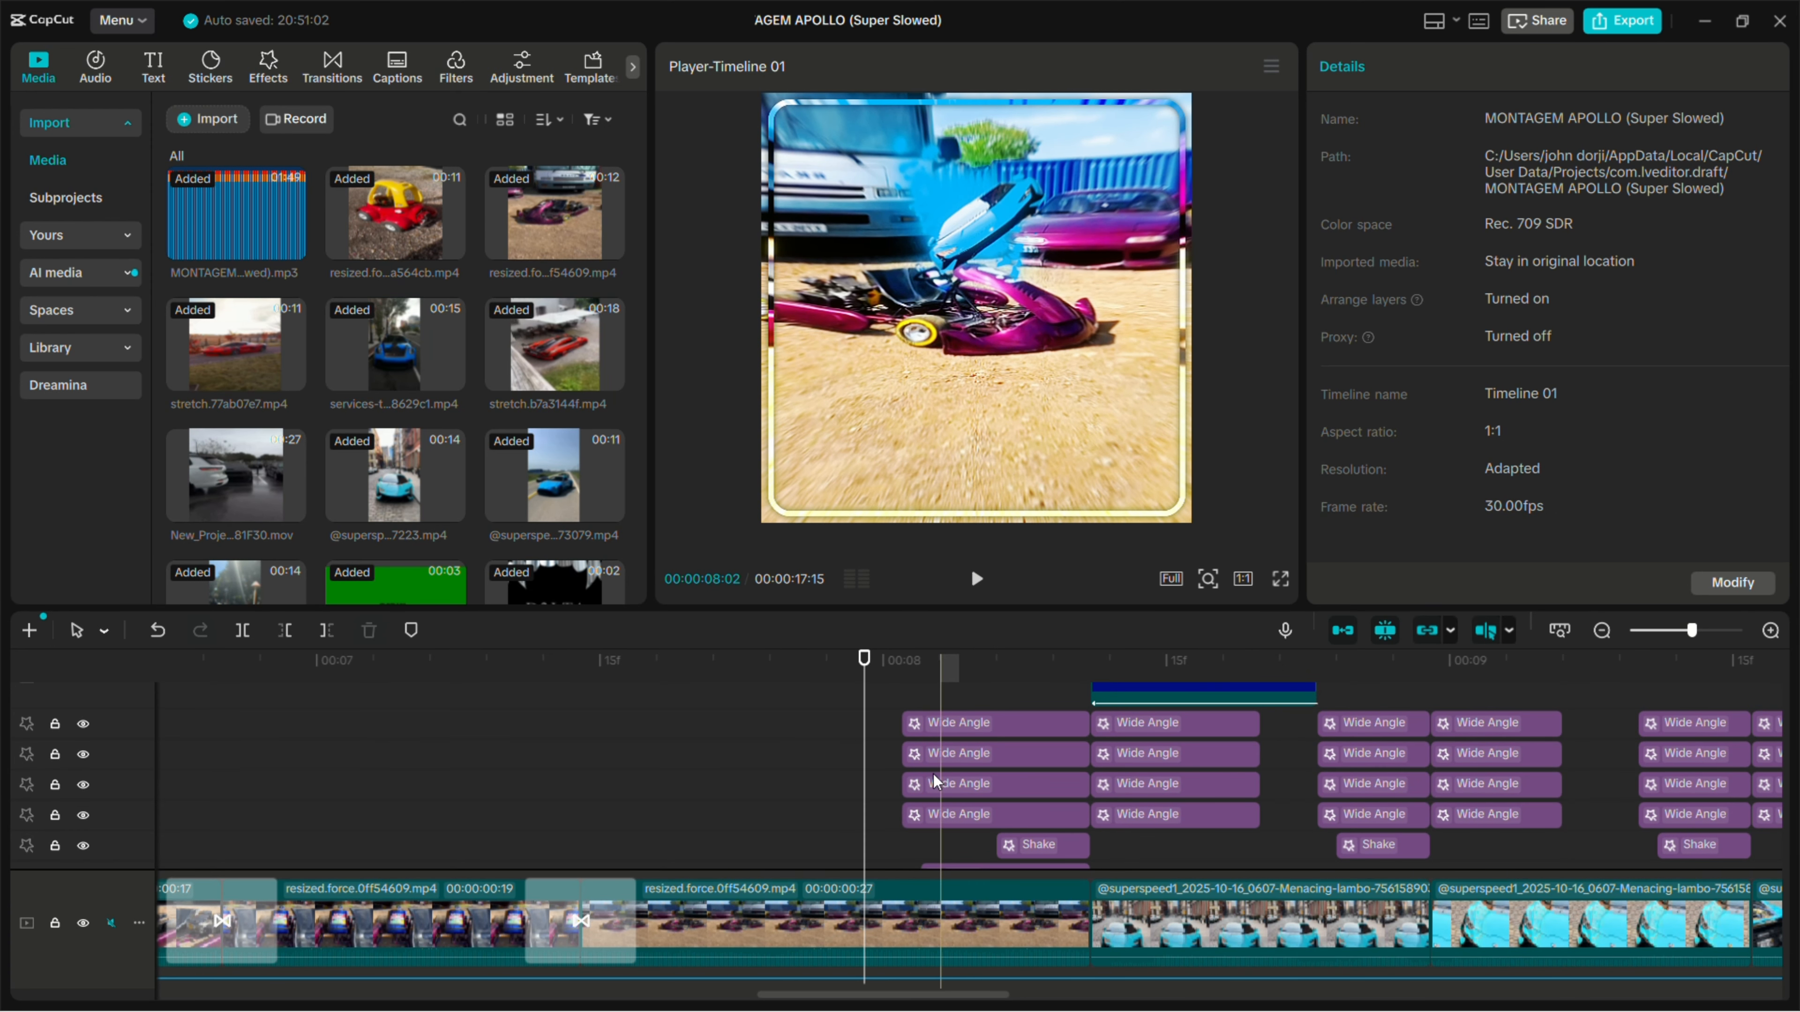
left_click(956, 812)
left_click(960, 698)
left_click(976, 691)
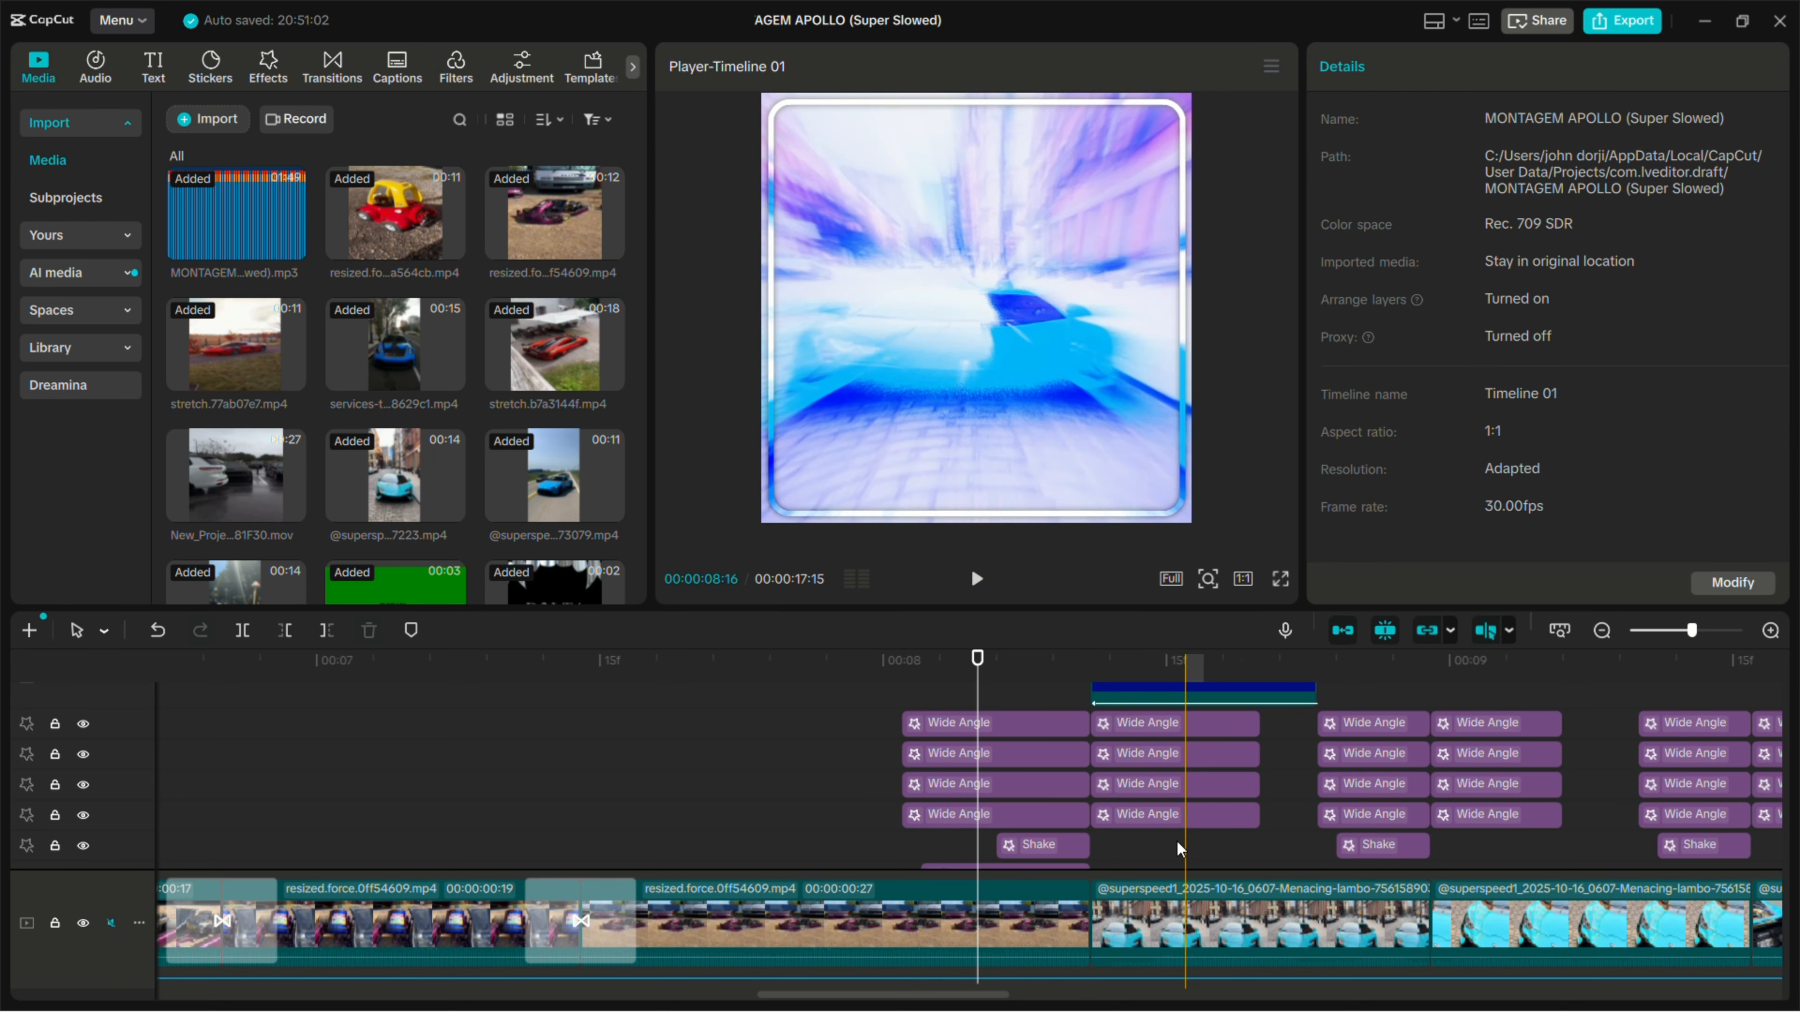
- Examine the start and end Strength keyframes of the lowest Wide Angle effect directly after the 00:00:08:11 cut
left_click(1090, 673)
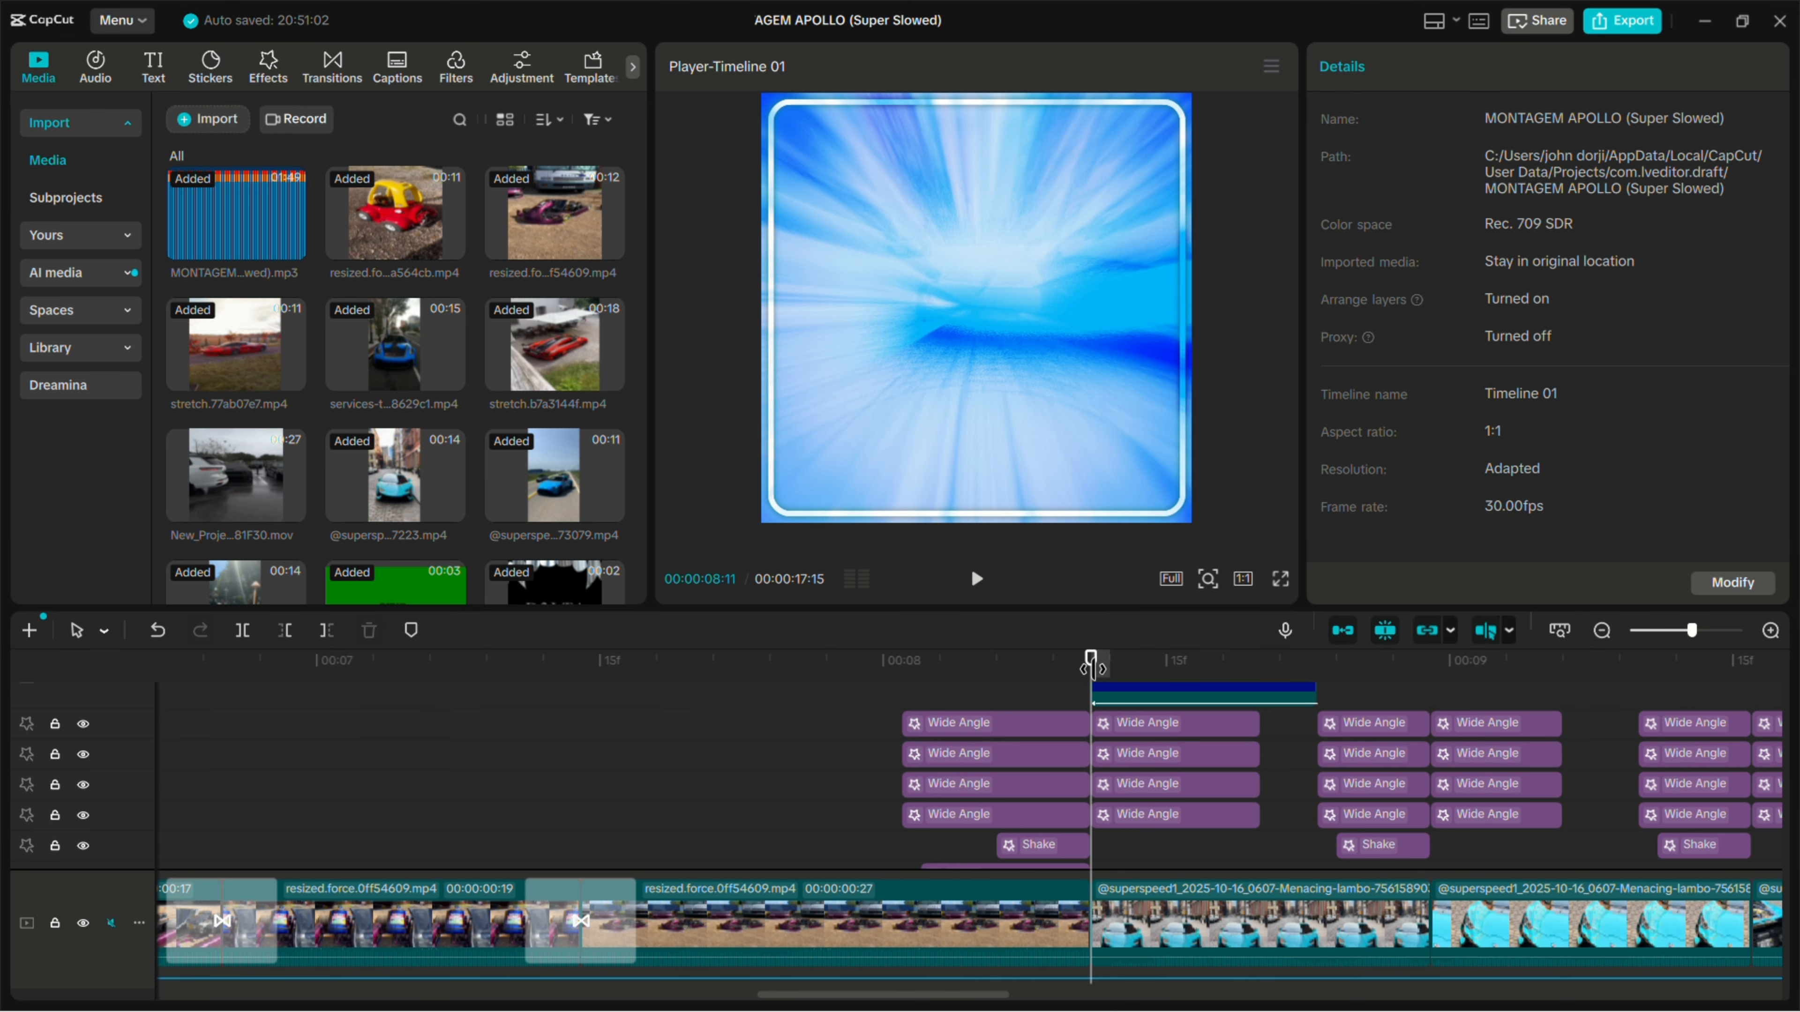
left_click(1115, 815)
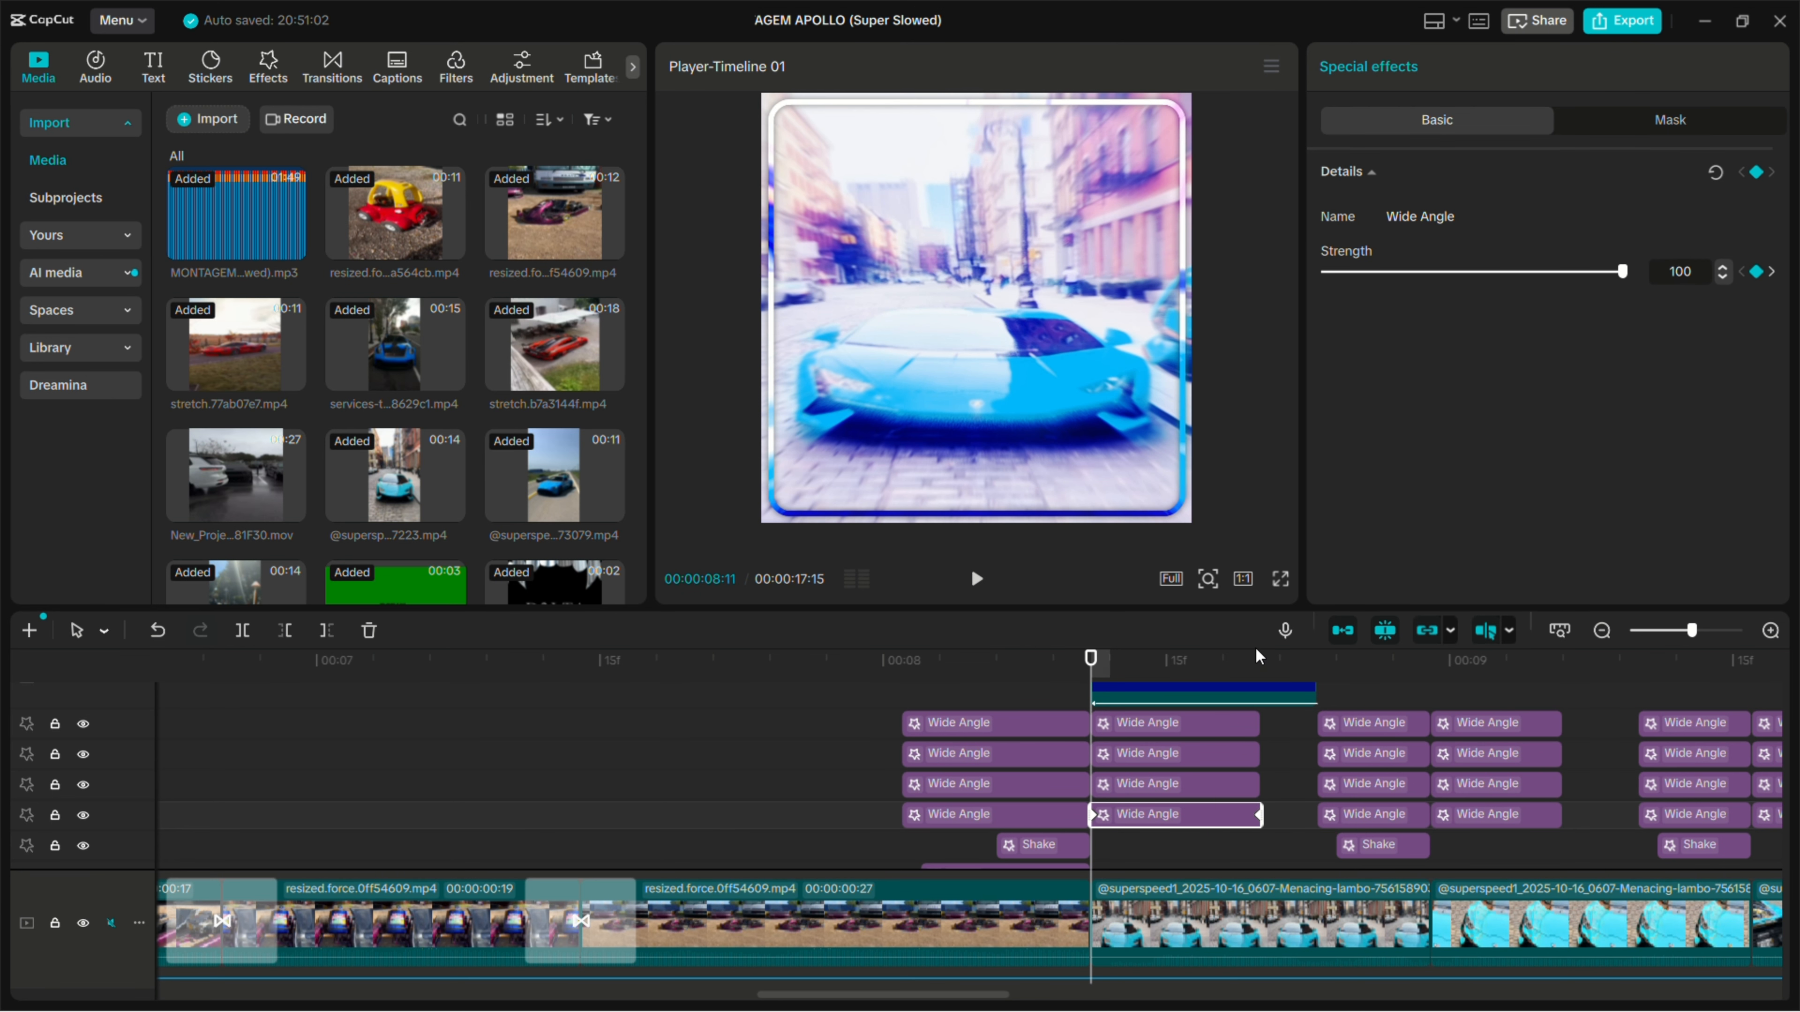
left_click(1265, 675)
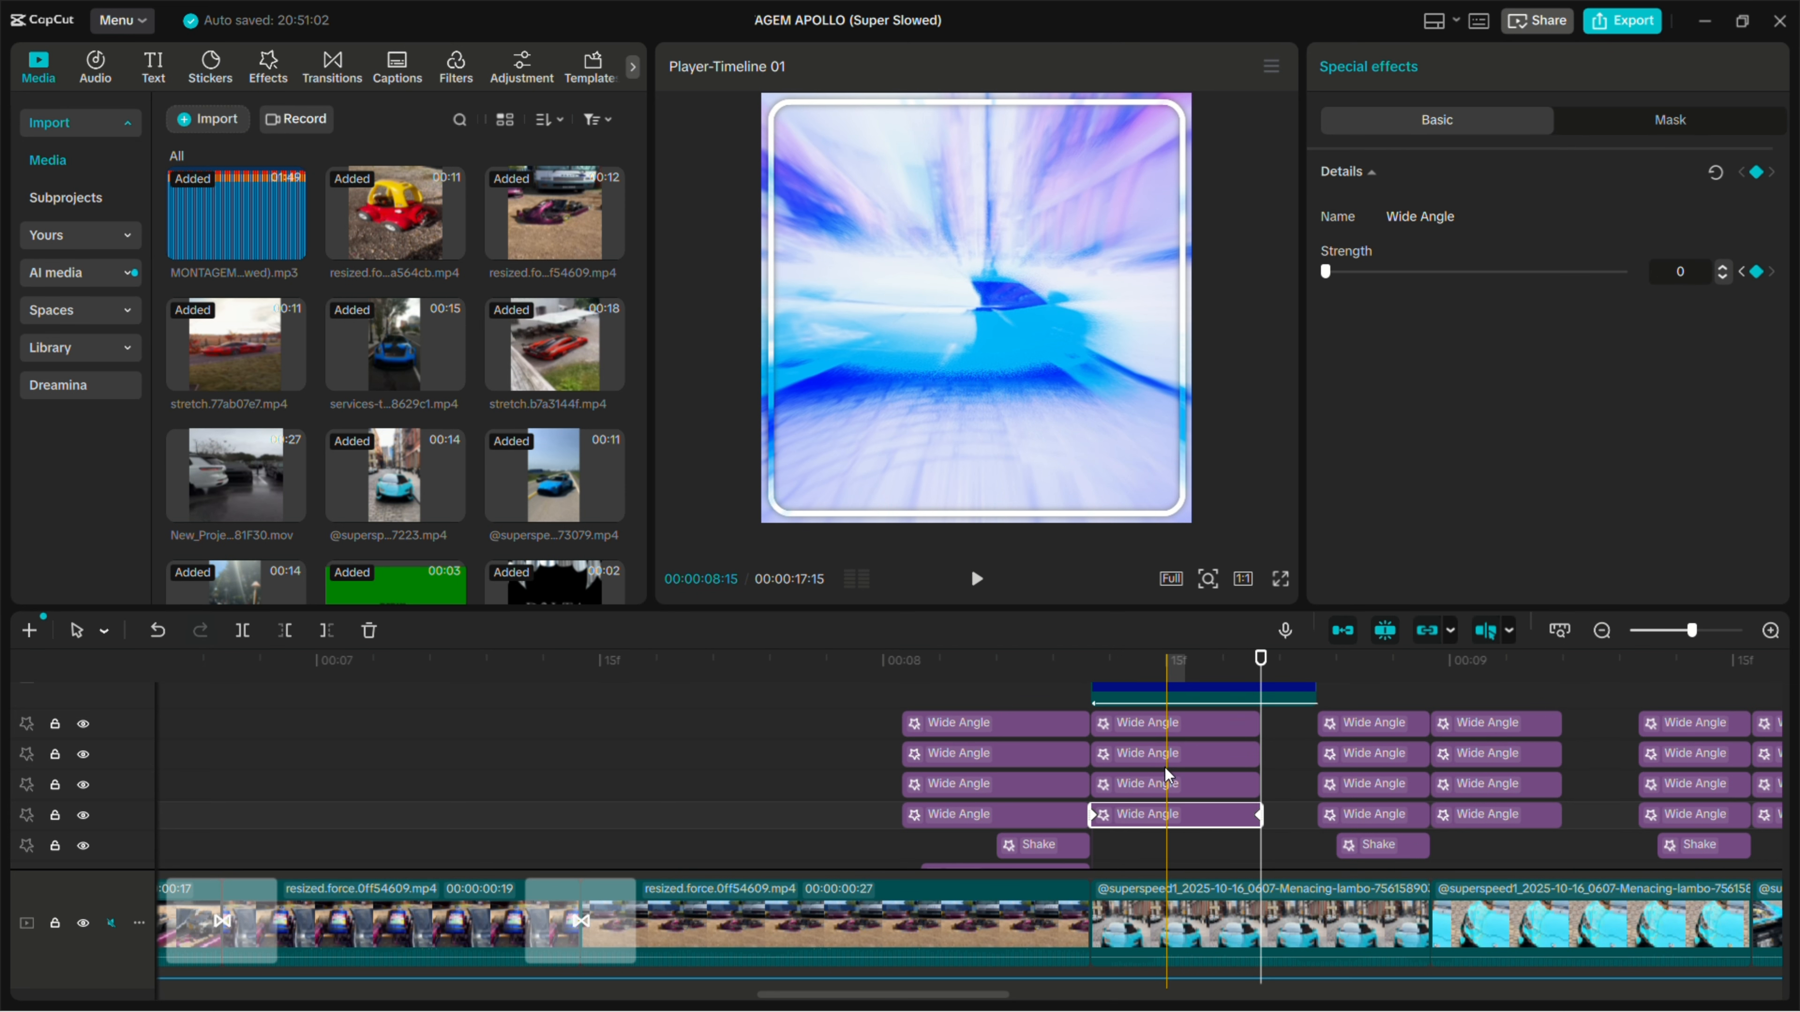
- Examine the start and end Strength keyframes of the lowest Wide Angle effect before the 00:00:08:29 cut
left_click(1276, 828)
scroll(1273, 832, "right", 3)
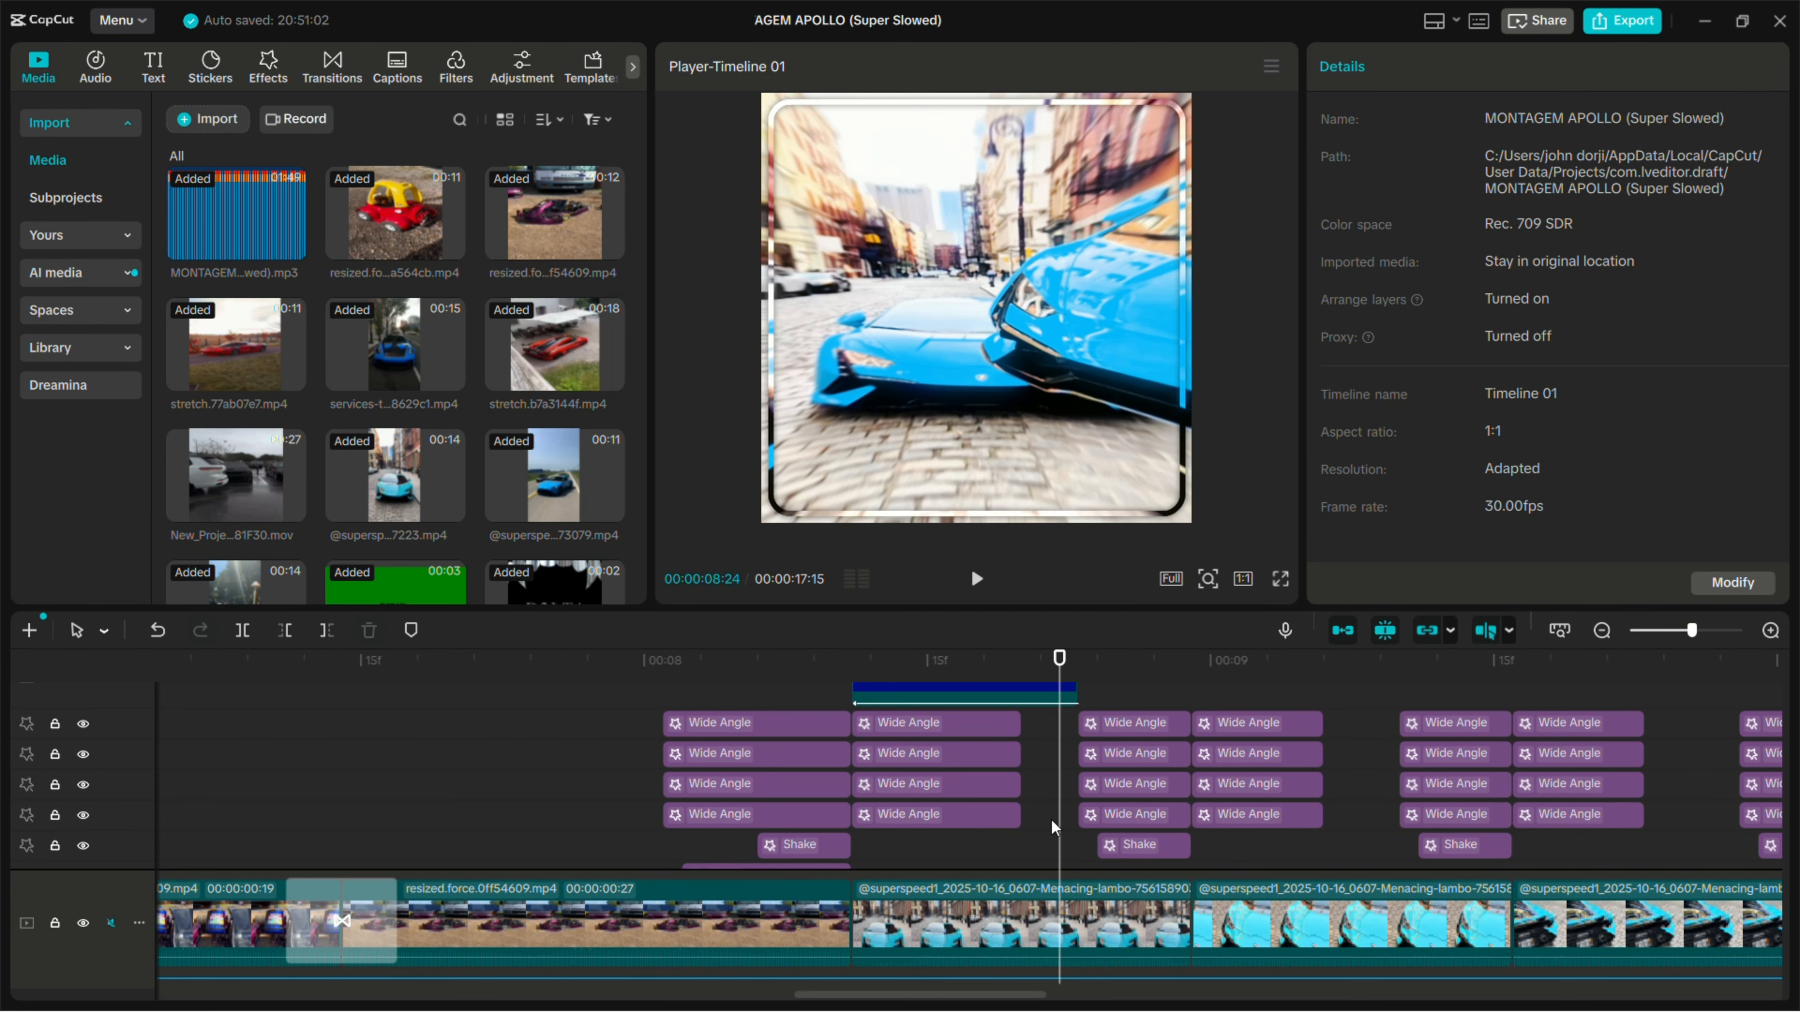
left_click(1108, 816)
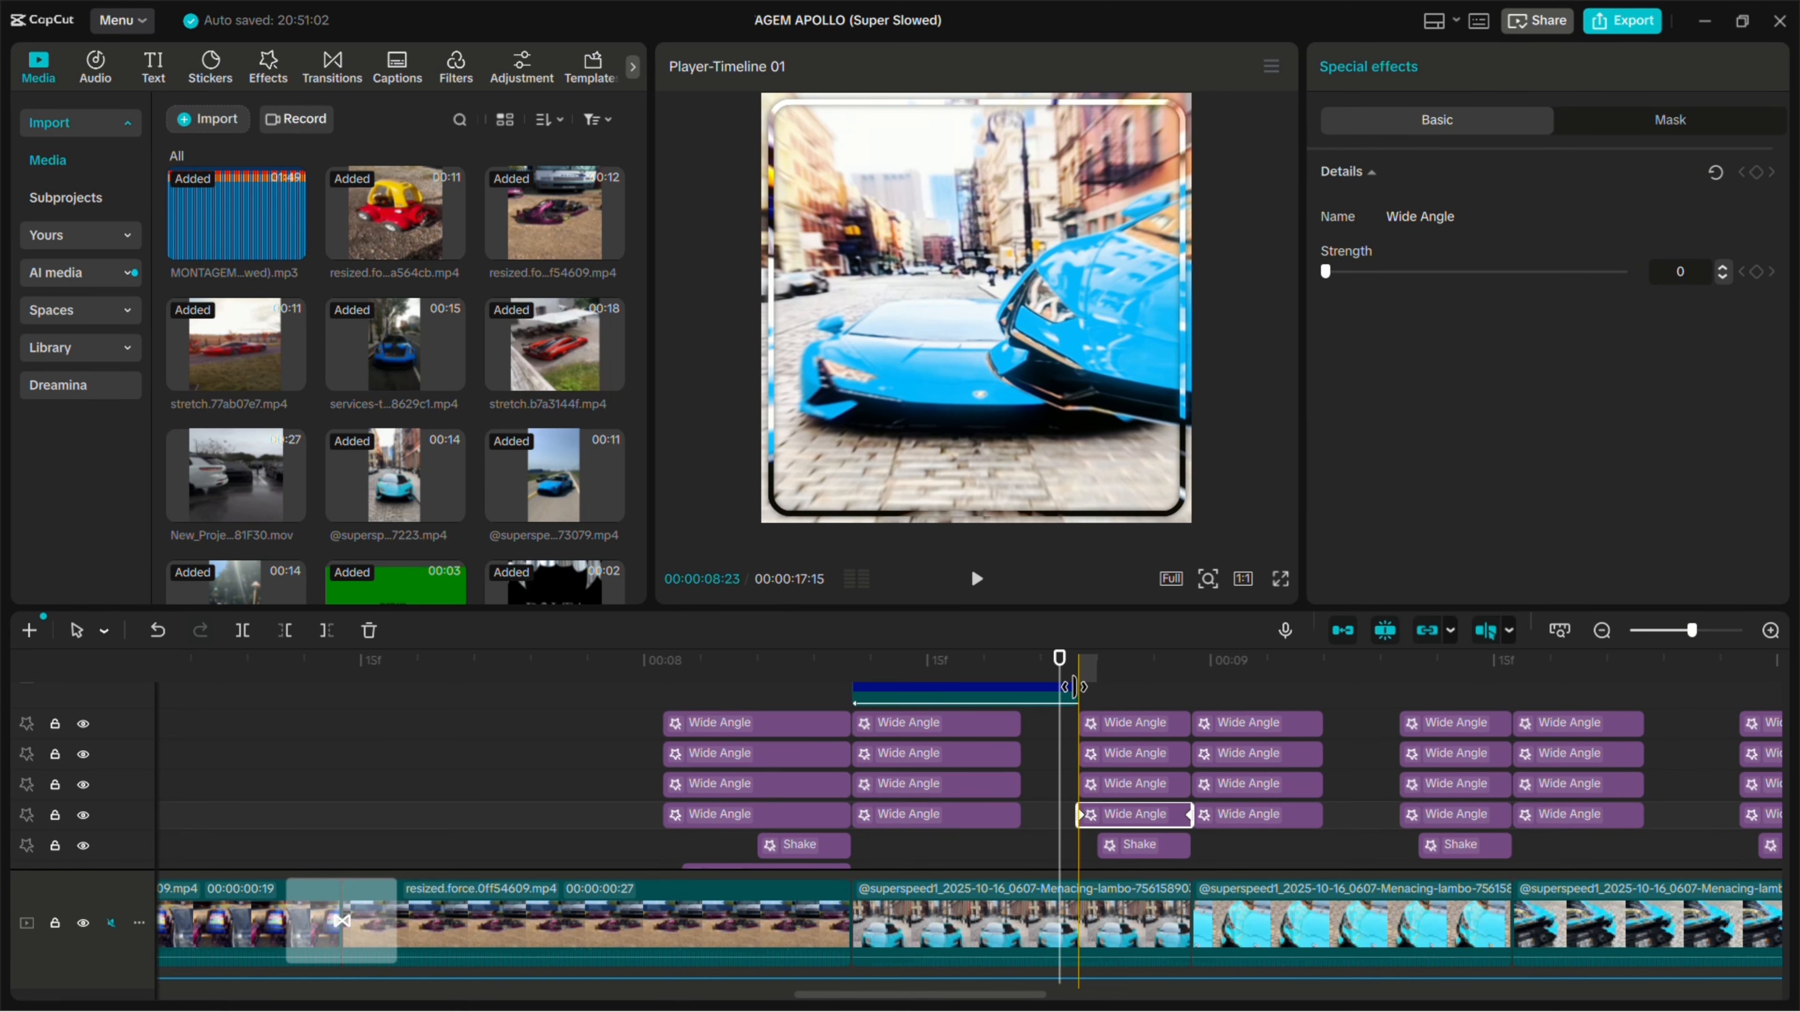
left_click(1076, 686)
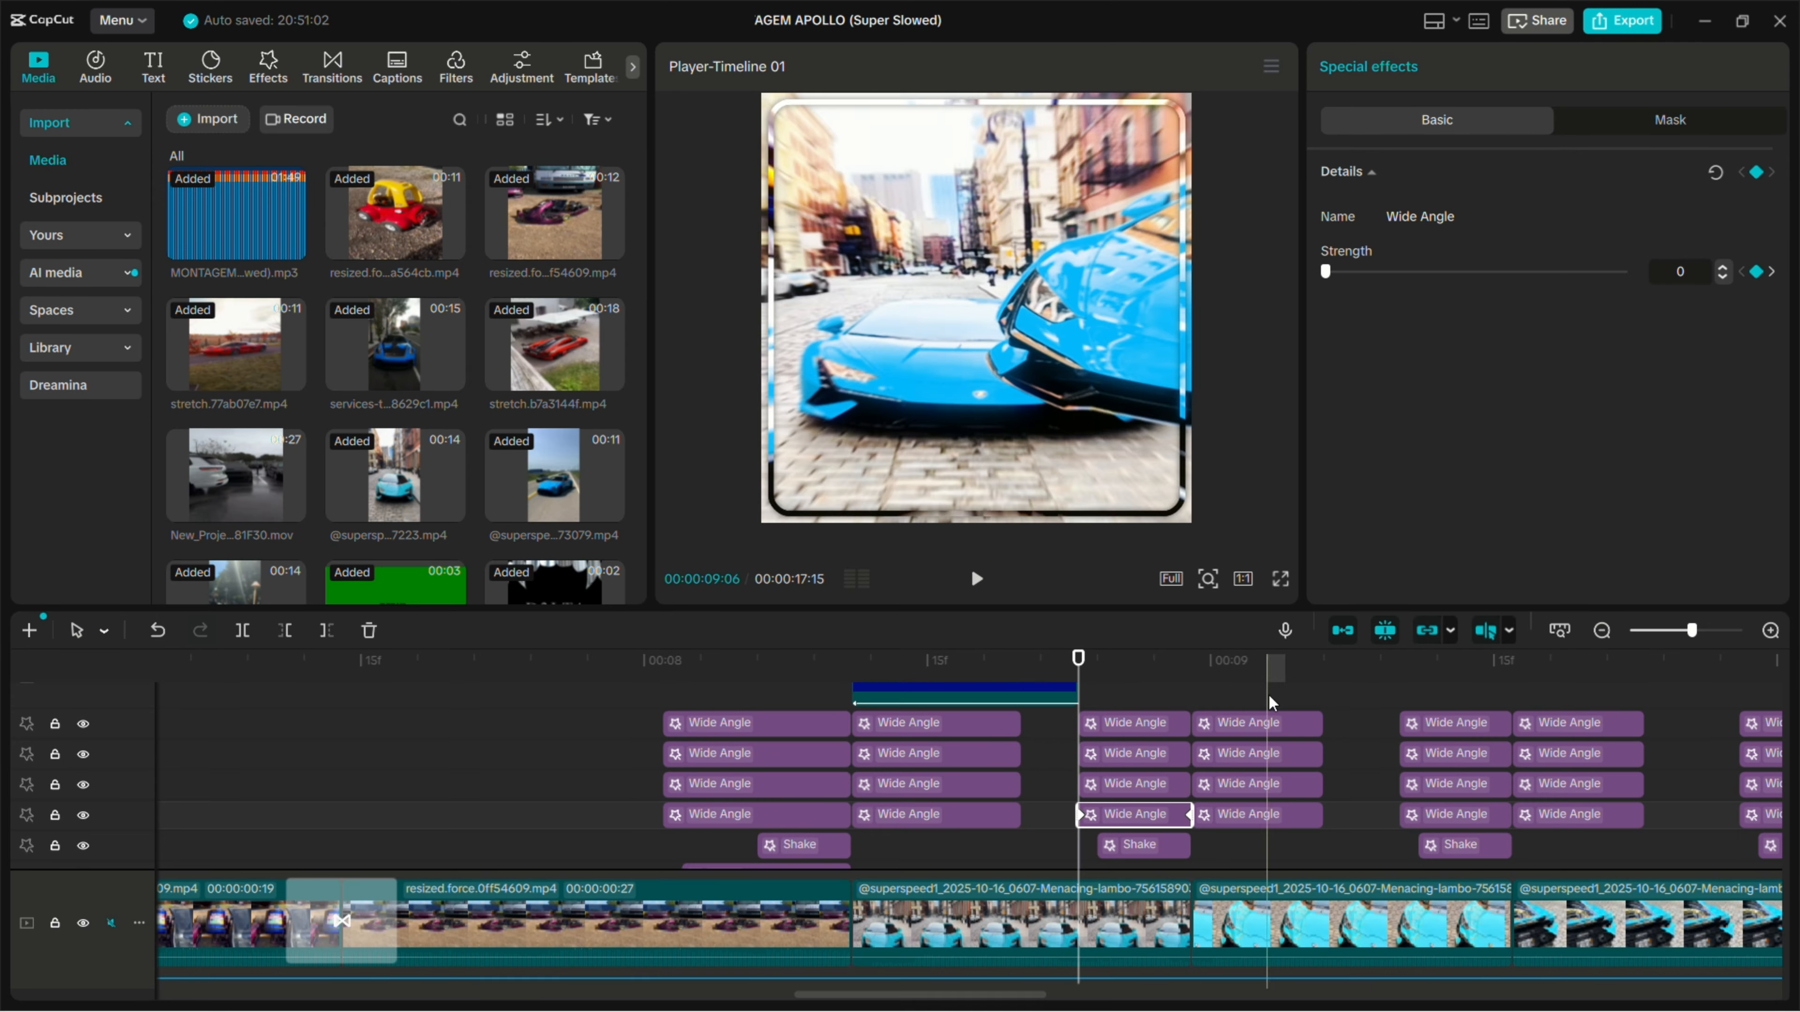
left_click(1194, 661)
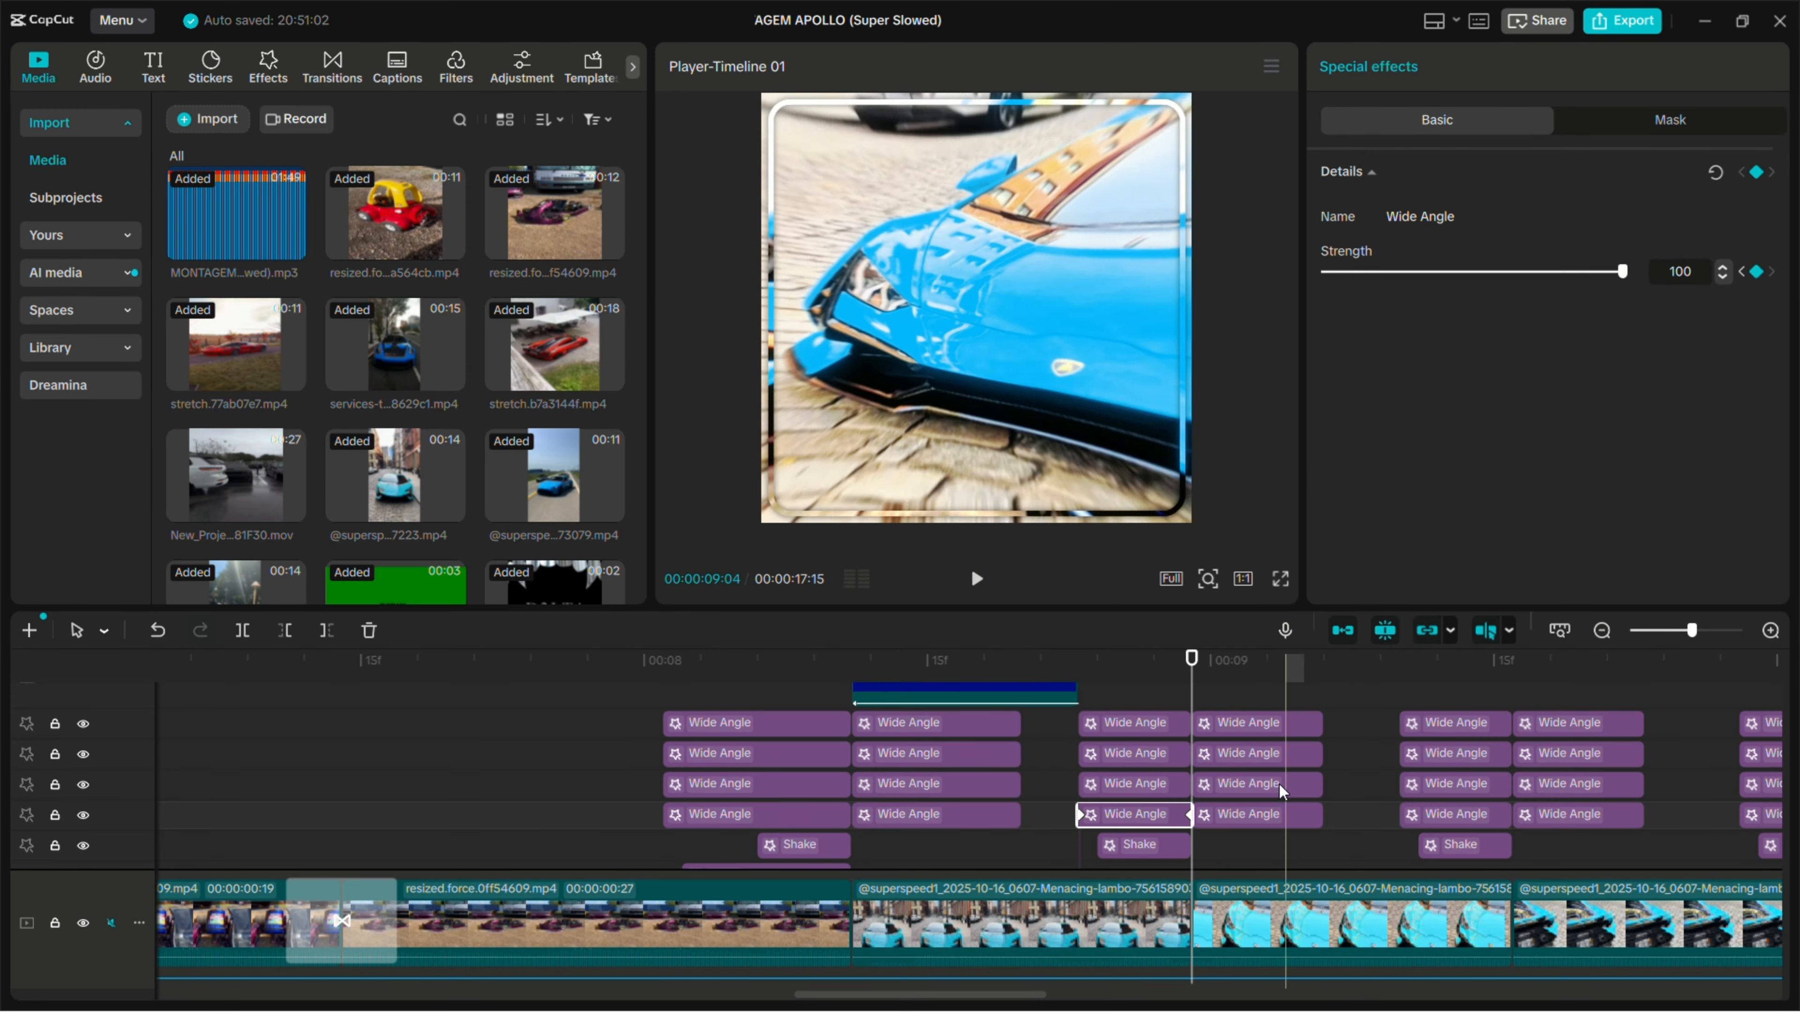
- Examine the start and end Strength keyframes of the lowest Wide Angle effect directly after the 00:00:08:29 cut
left_click(1249, 801)
left_click(1205, 814)
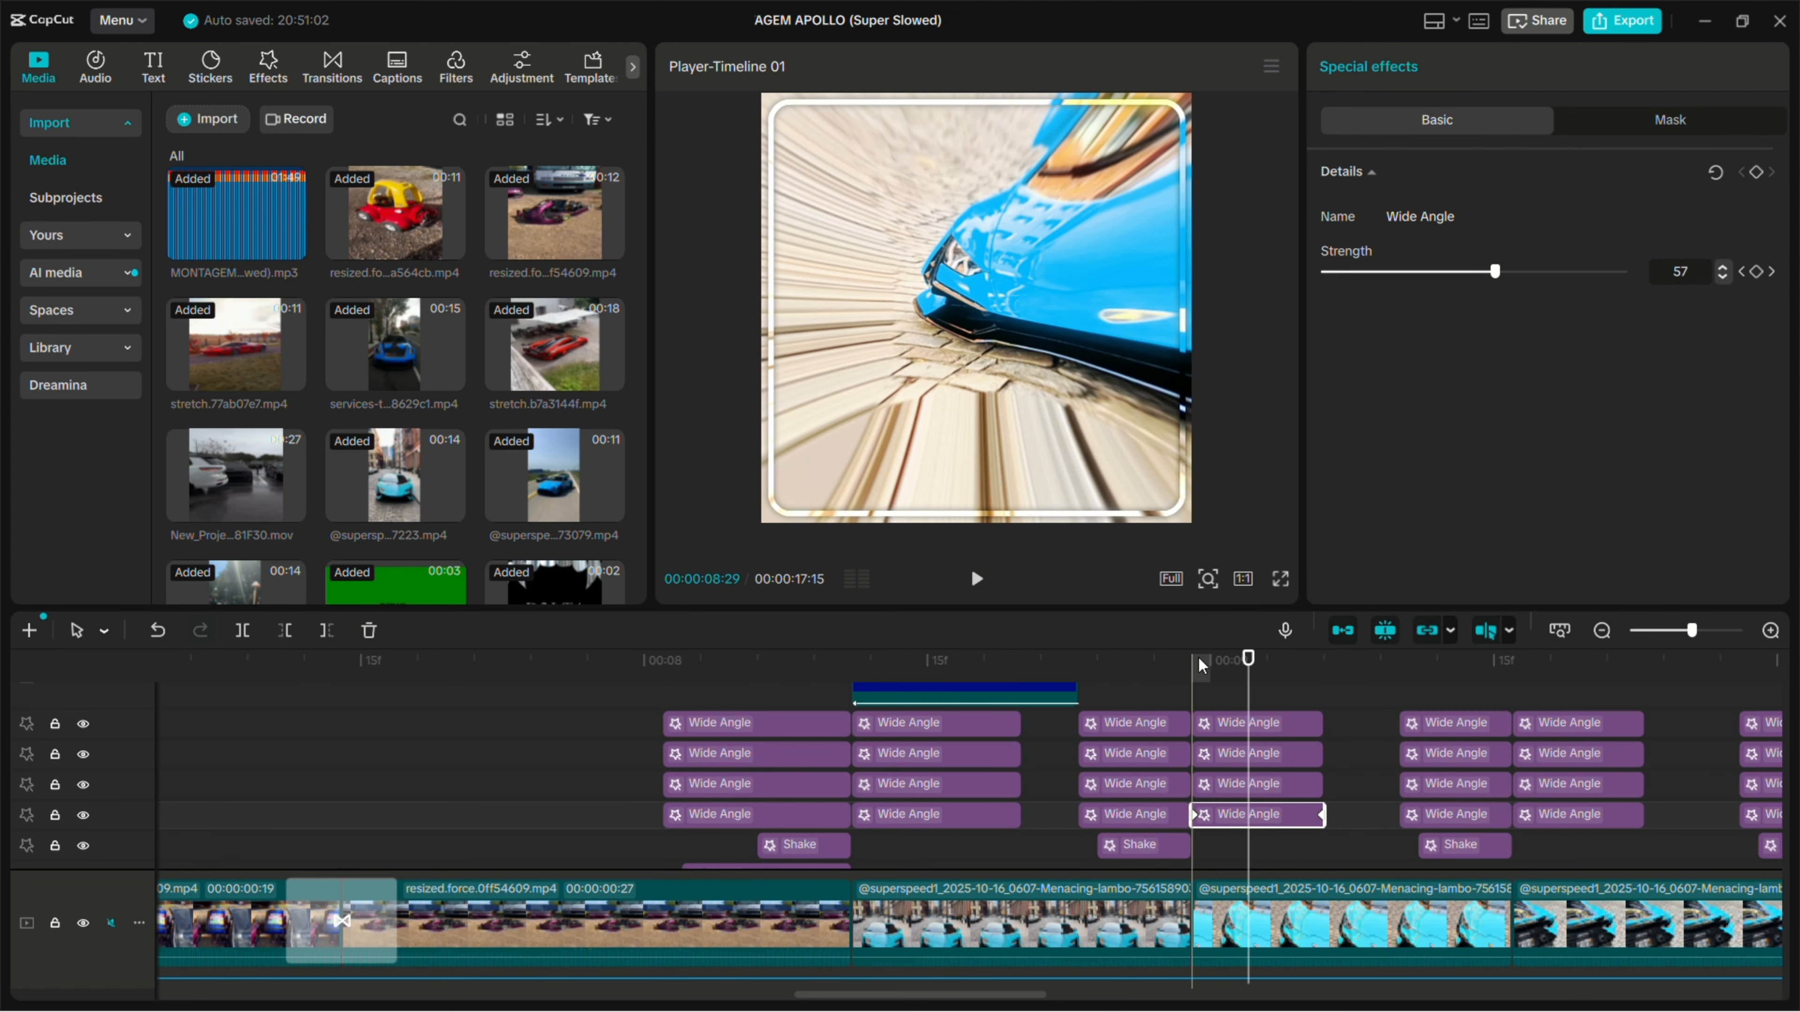
left_click(1199, 662)
left_click(1313, 659)
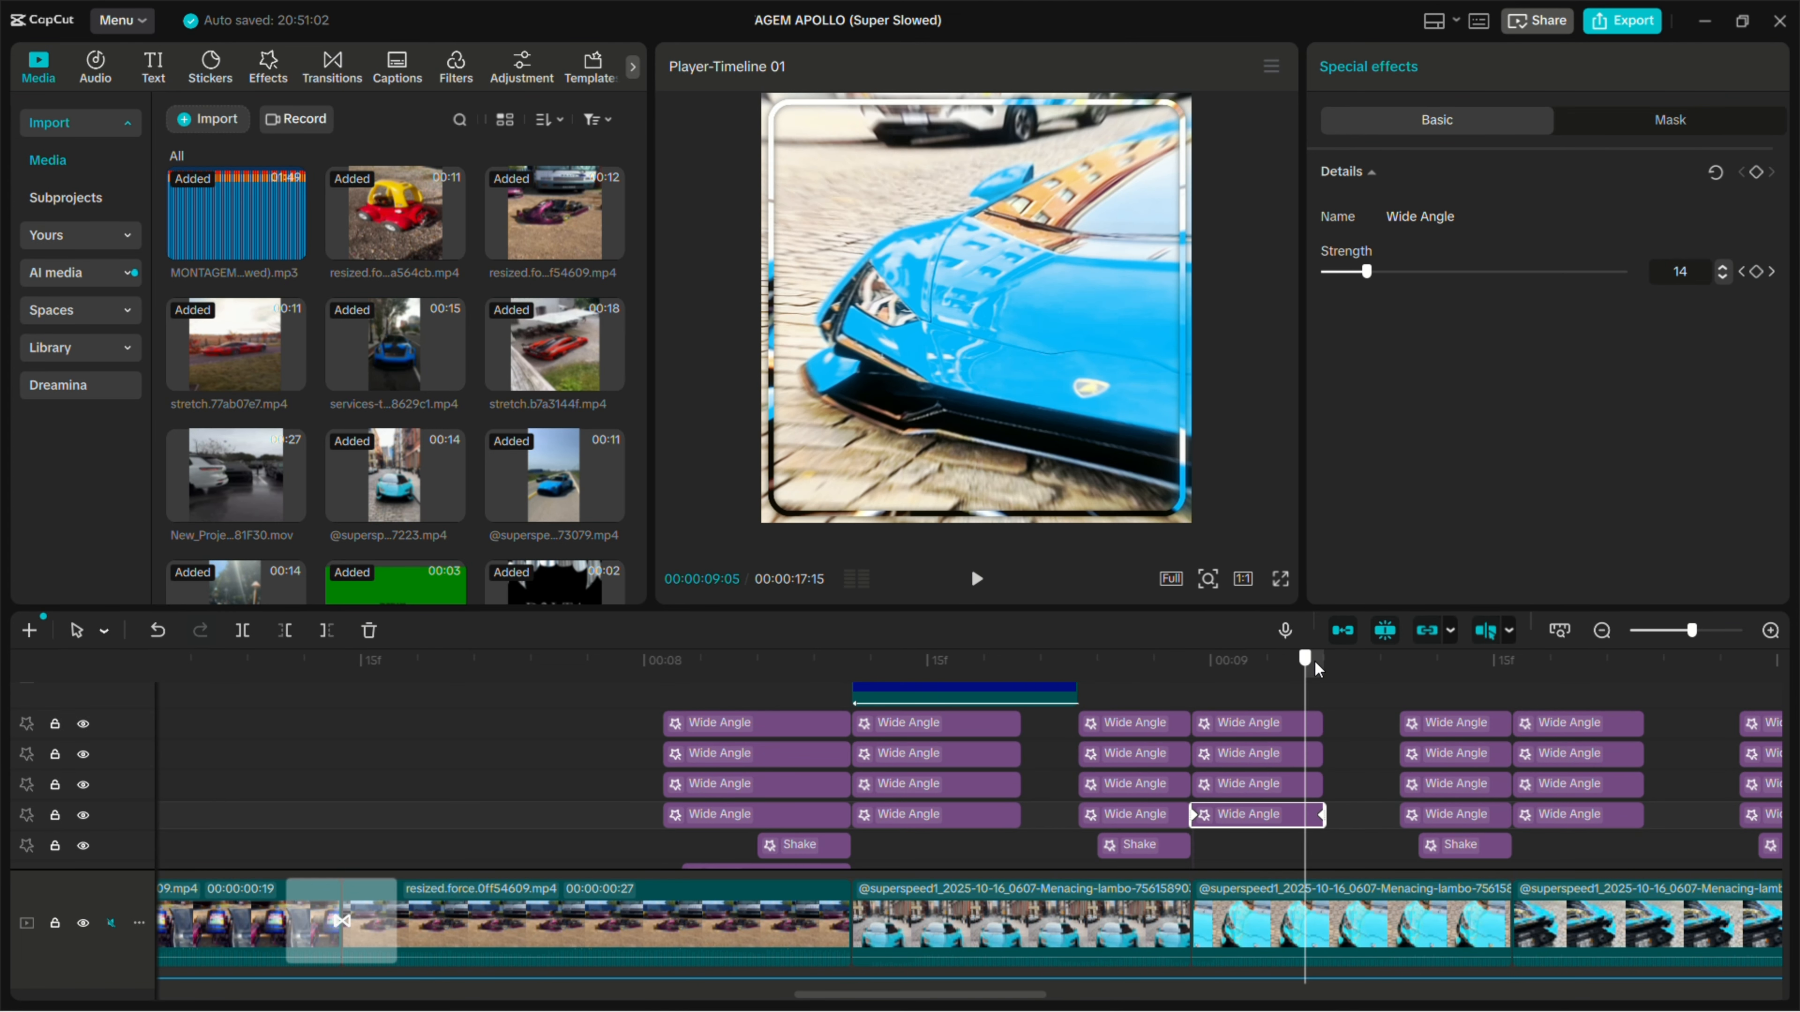
left_click(1318, 673)
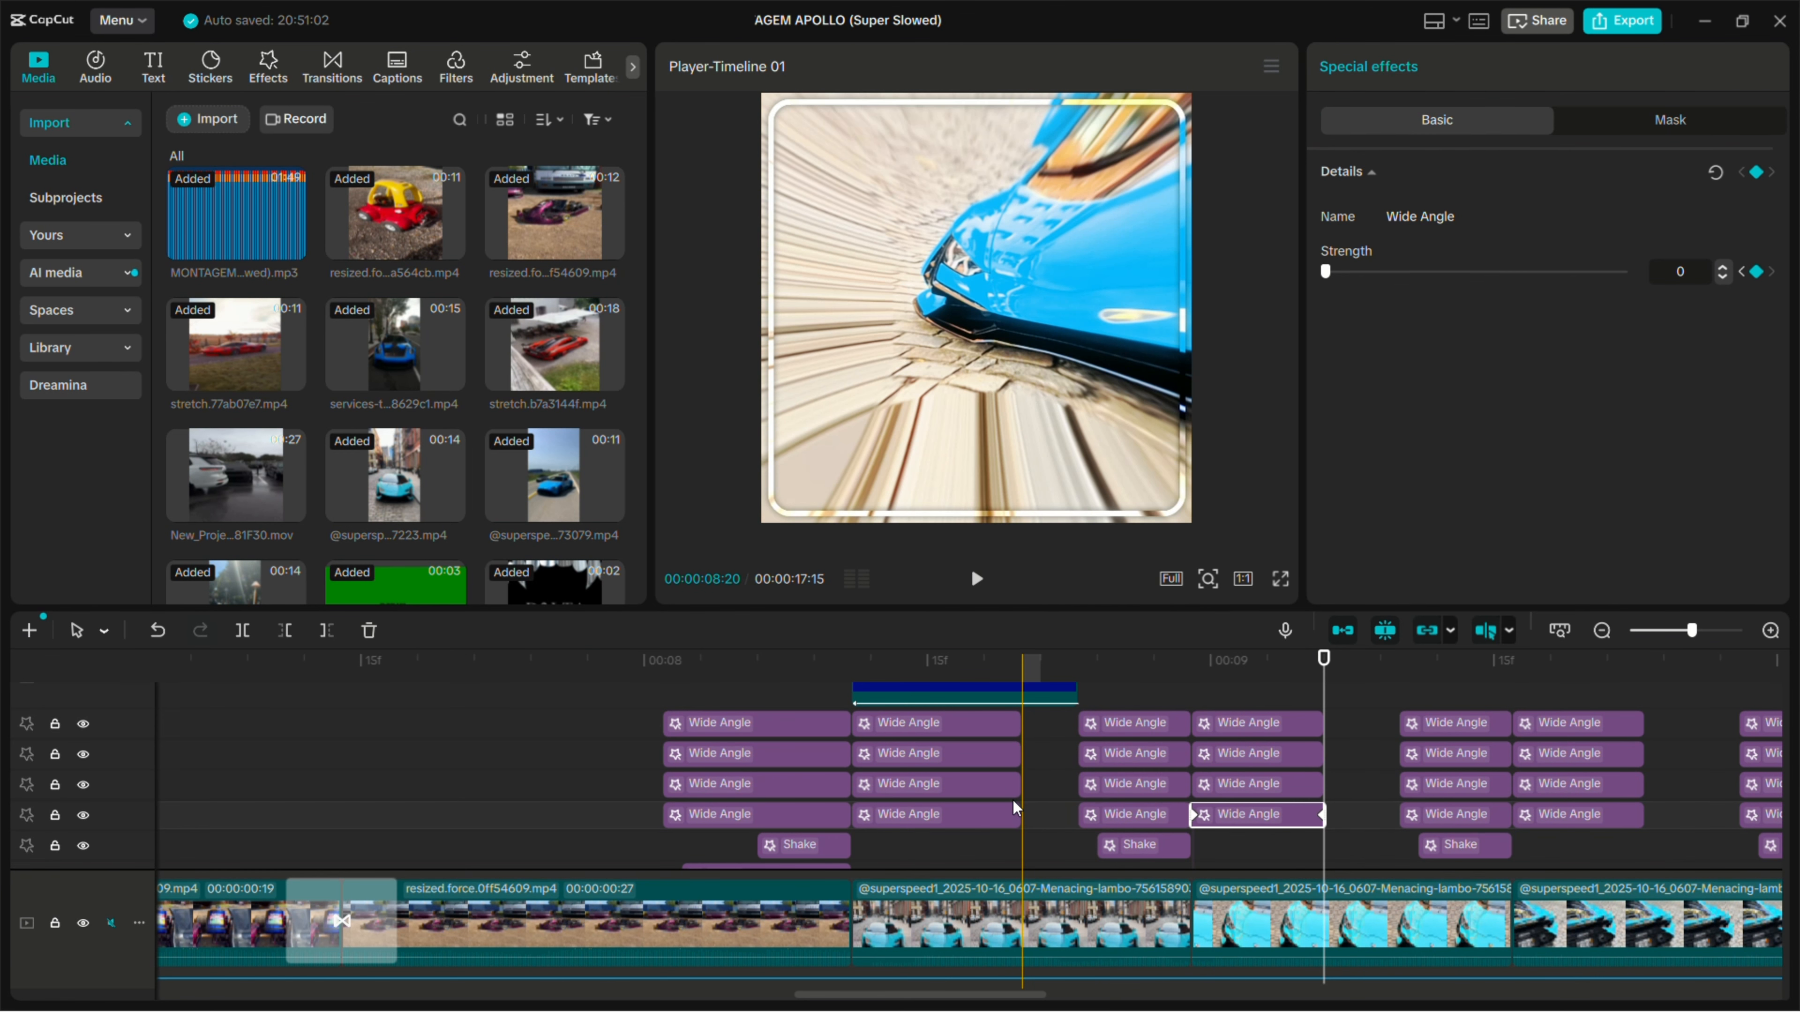
- Check the preset curve on the end keyframe of the lowest Shake effect before the 00:00:08:29 cut
scroll(1021, 799, "down", 5)
scroll(1033, 798, "down", 3)
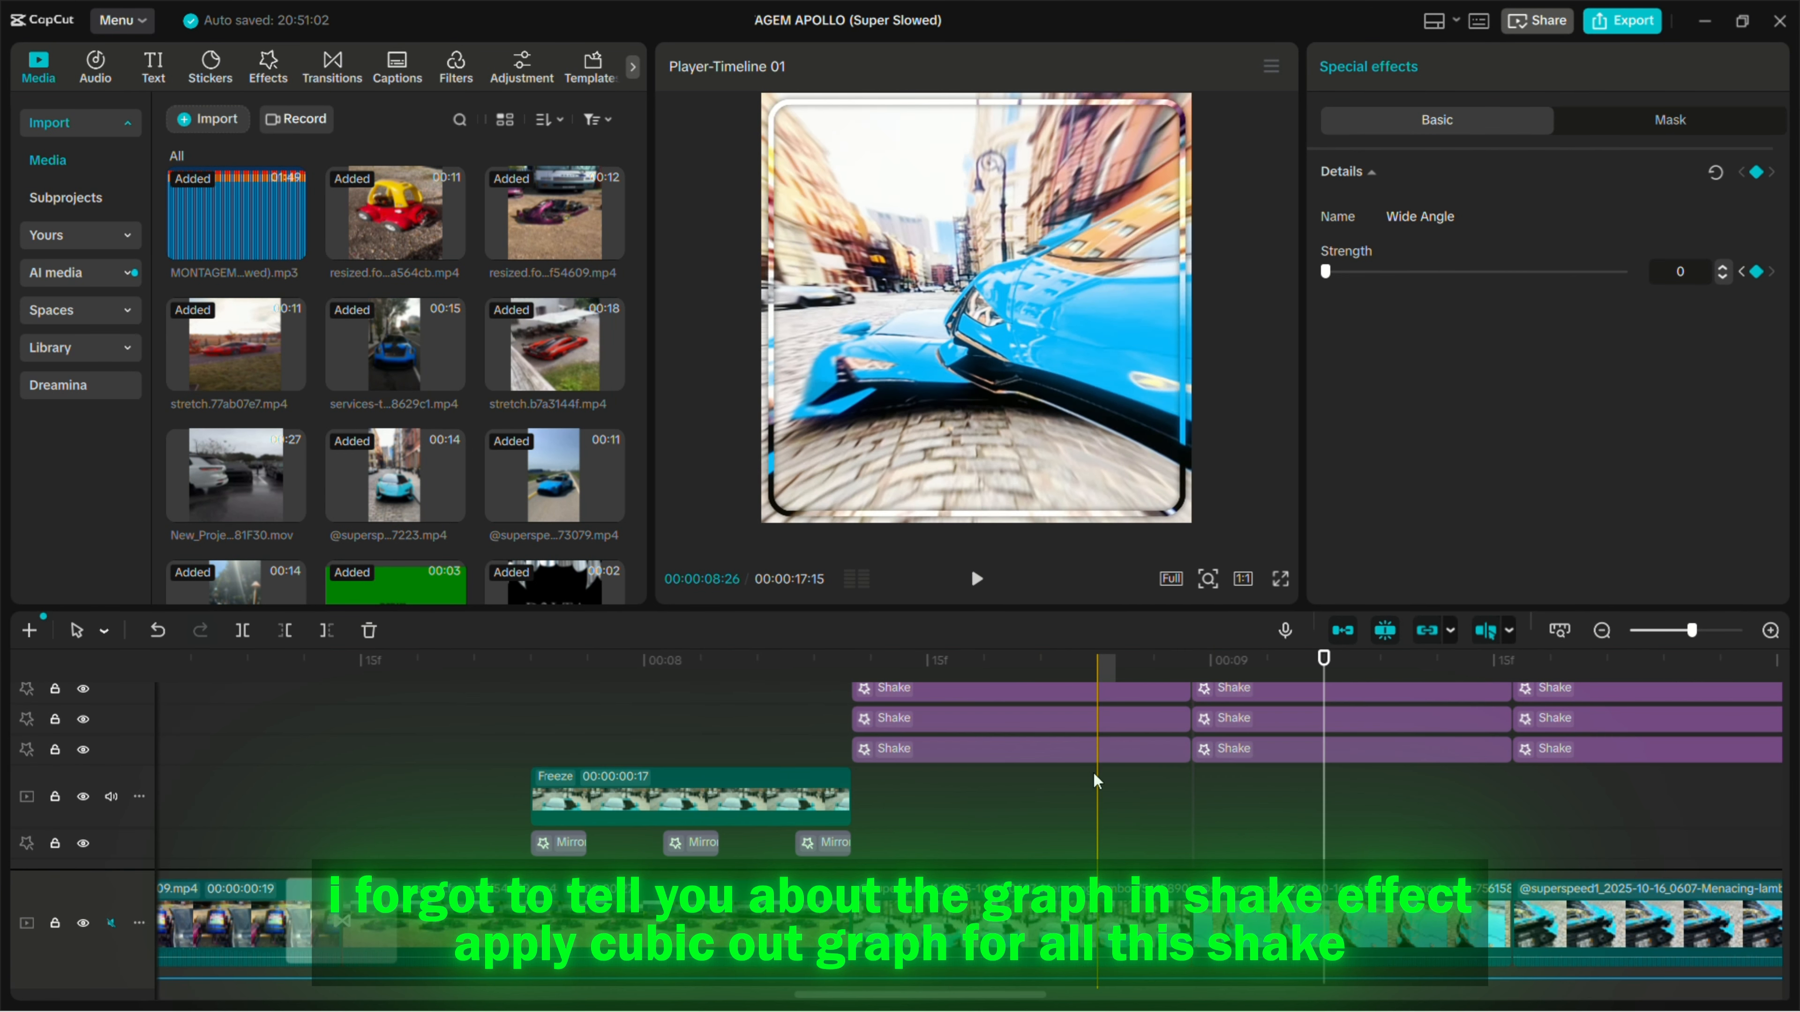
scroll(1141, 815, "up", 1)
left_click(1162, 782)
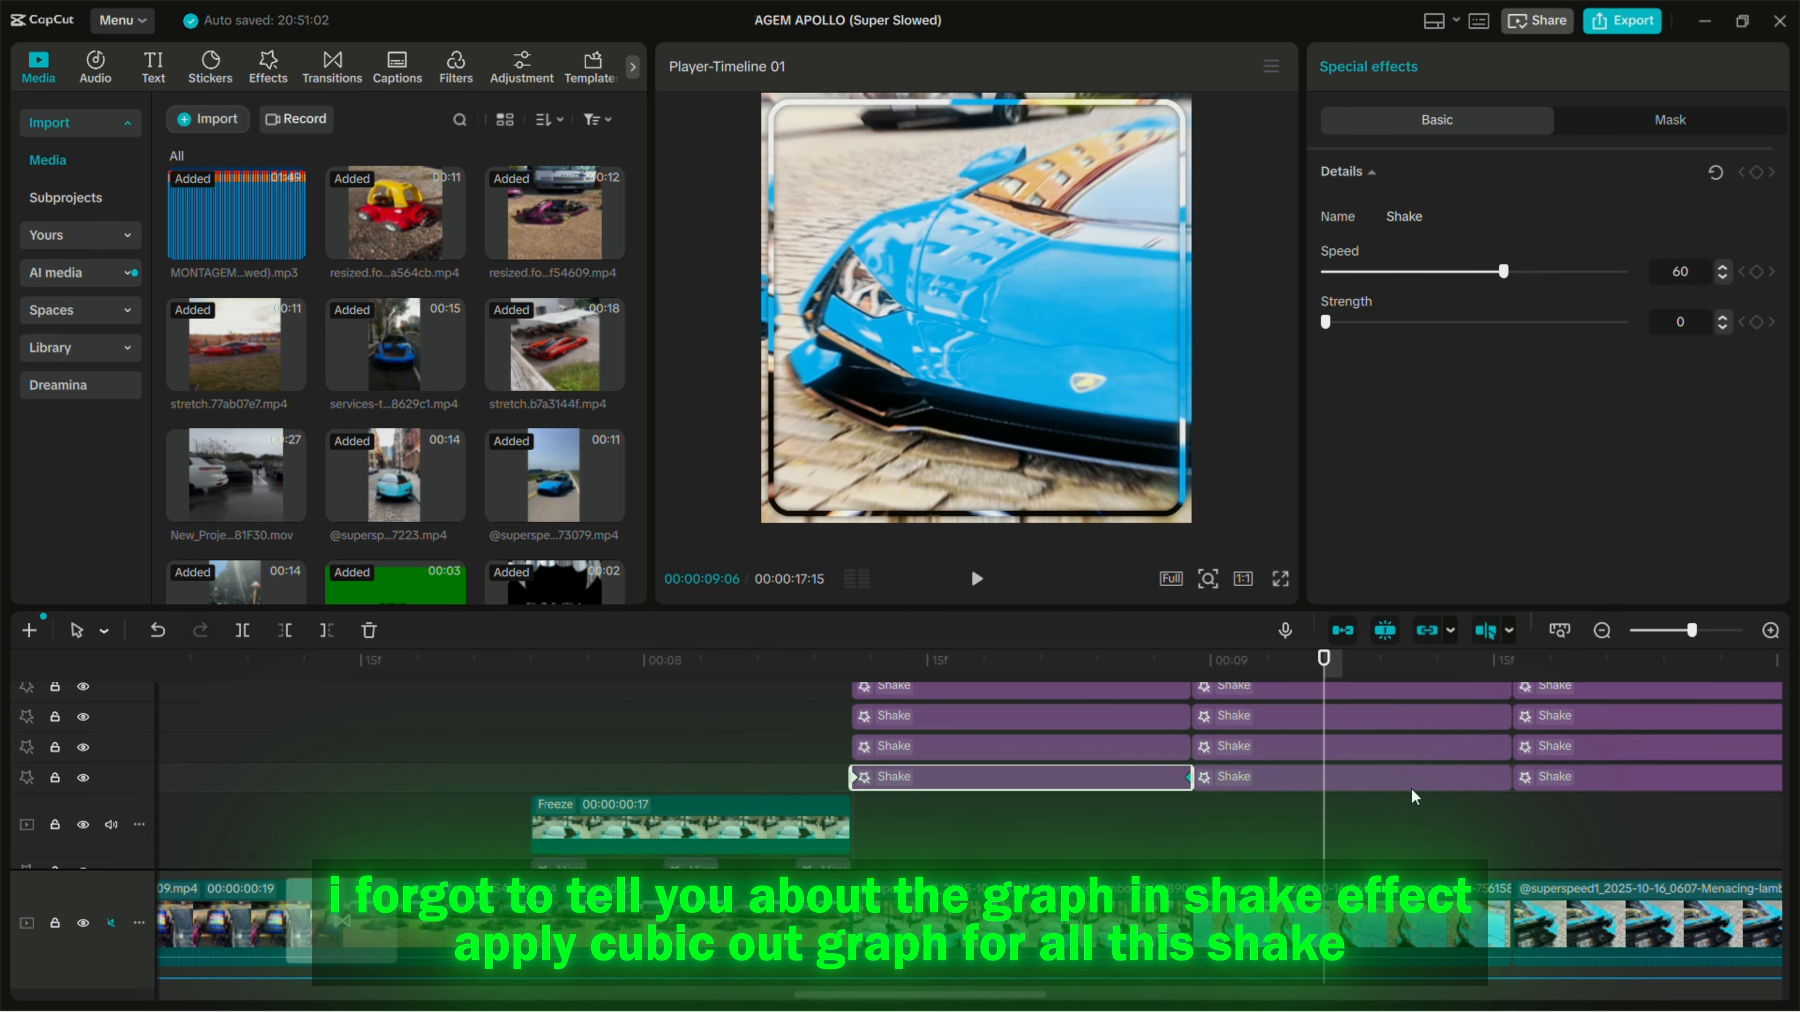
right_click(1187, 779)
left_click(1366, 895)
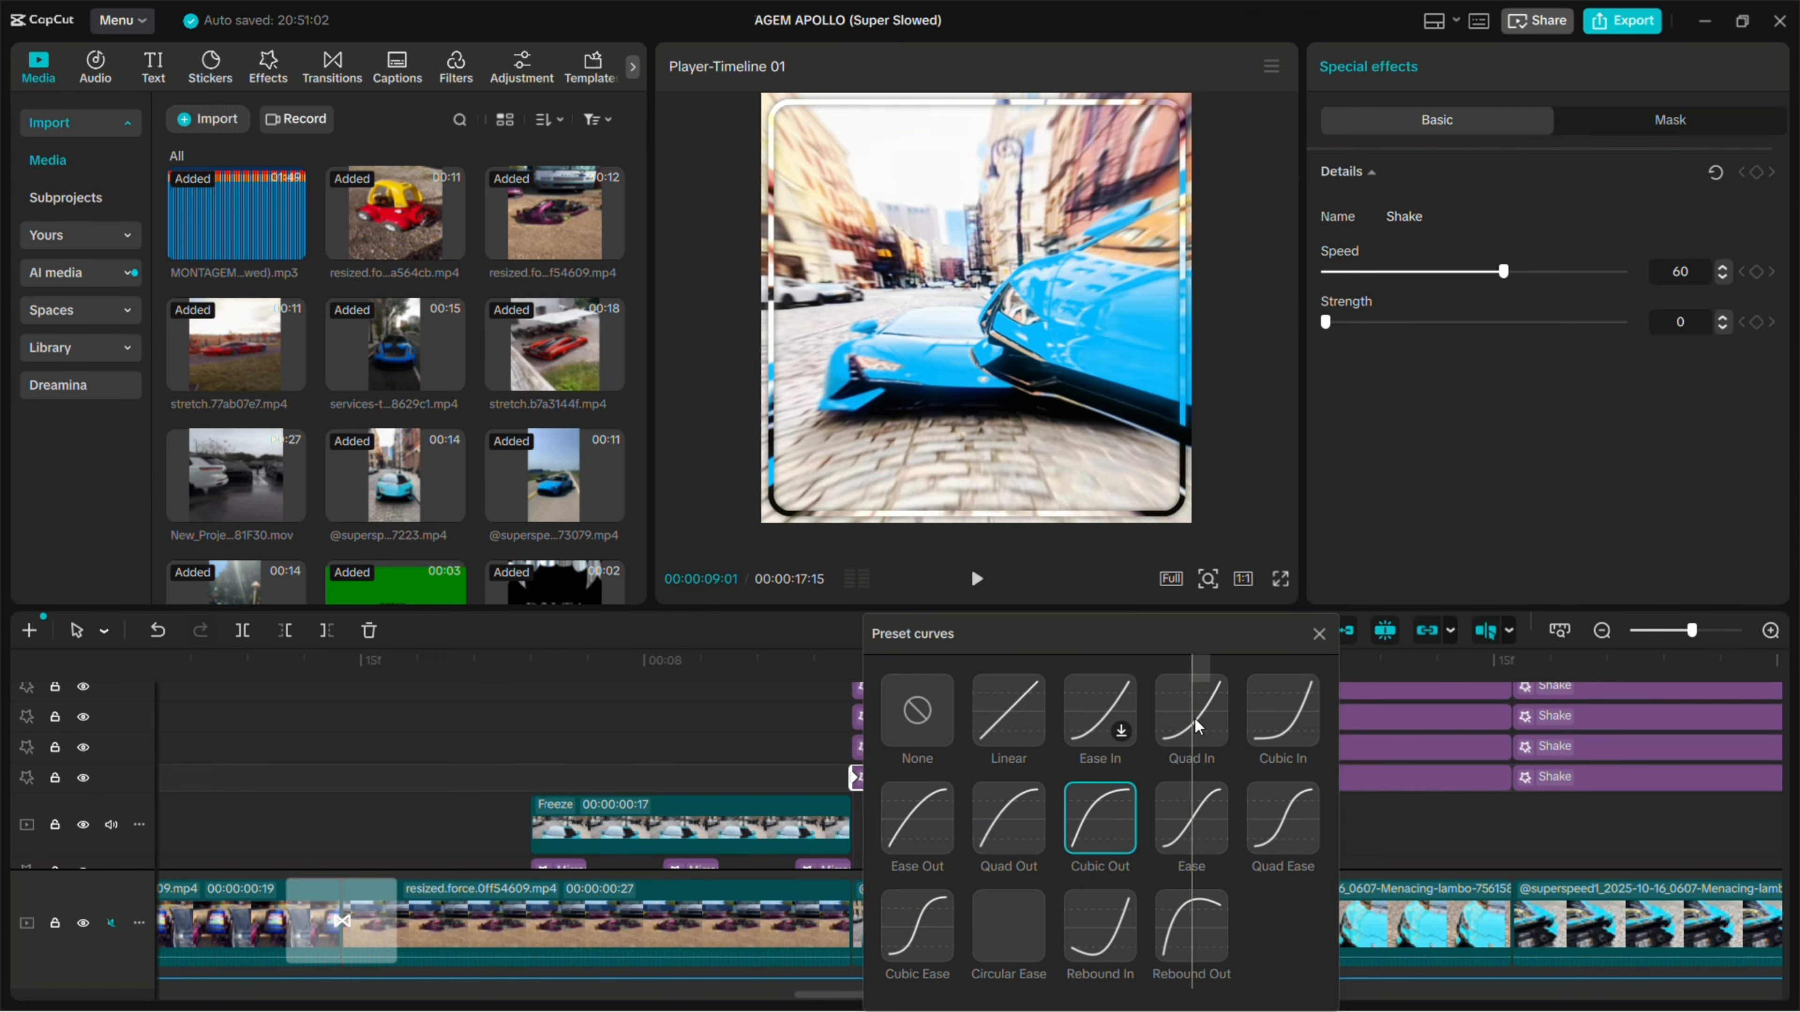
left_click(1318, 634)
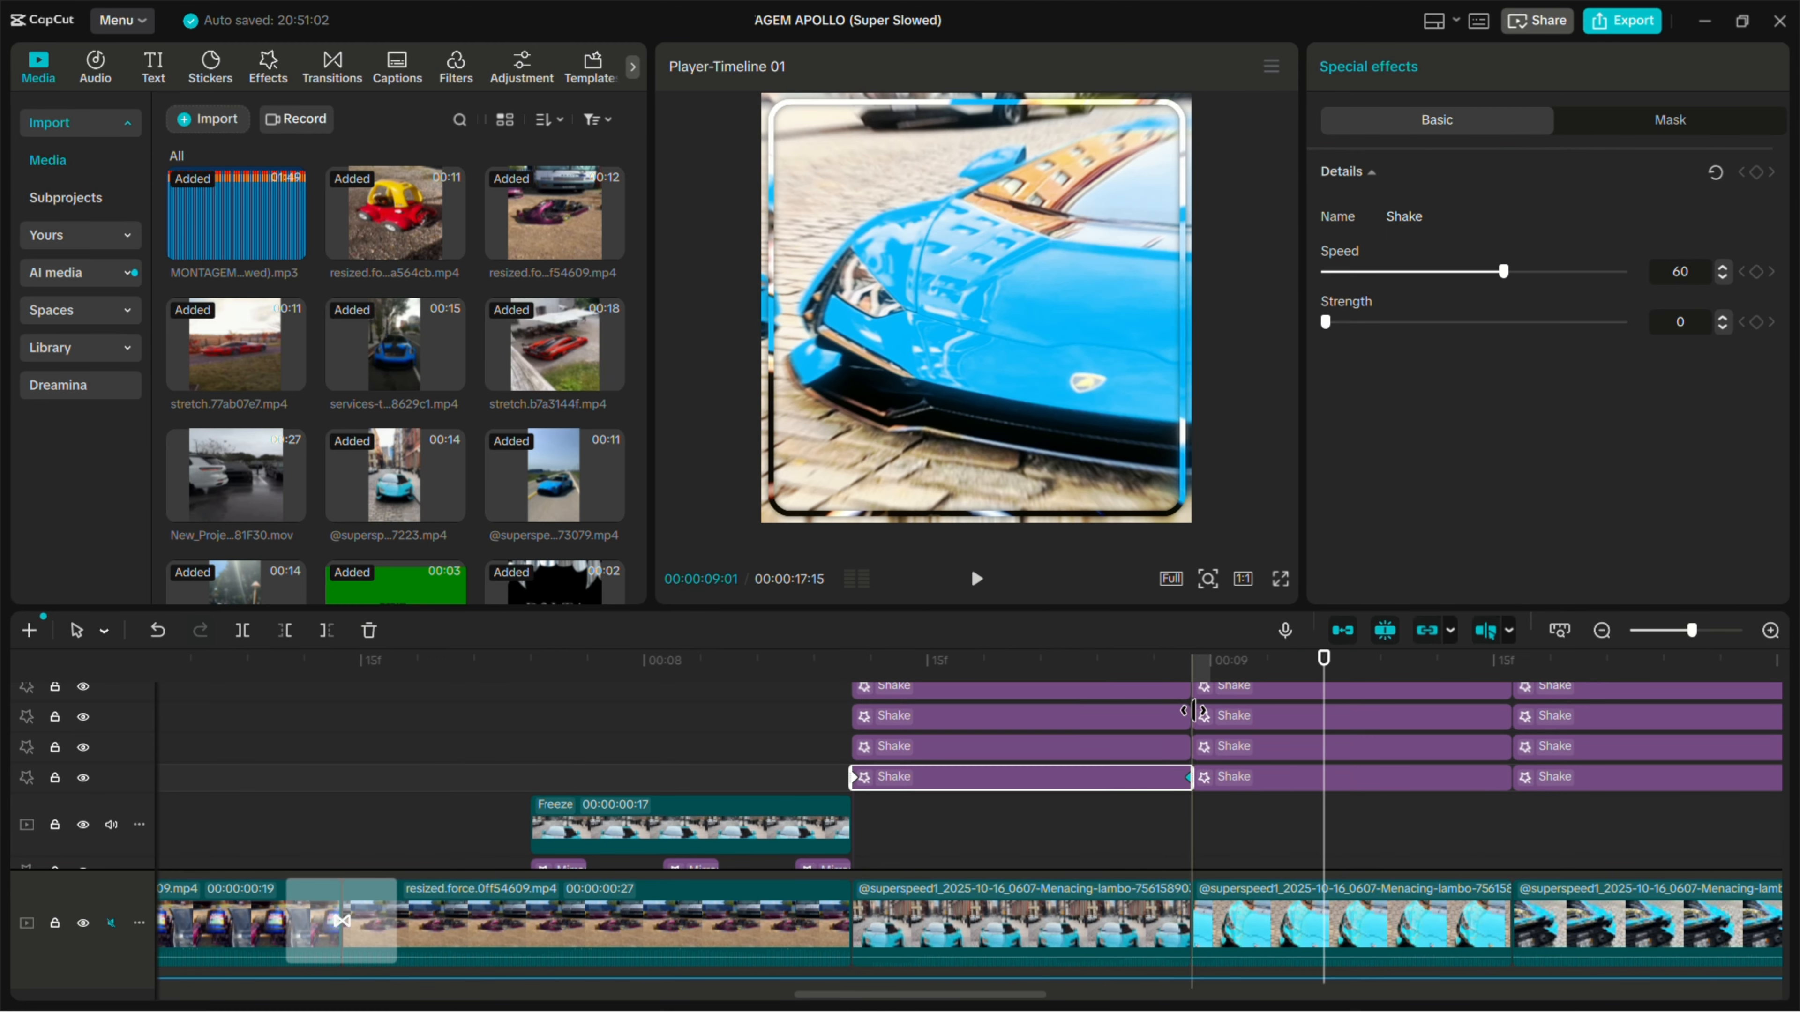
- Check the preset curve on the end keyframe of the second-lowest Shake effect before the 00:00:08:29 cut
left_click(1188, 747)
right_click(1186, 747)
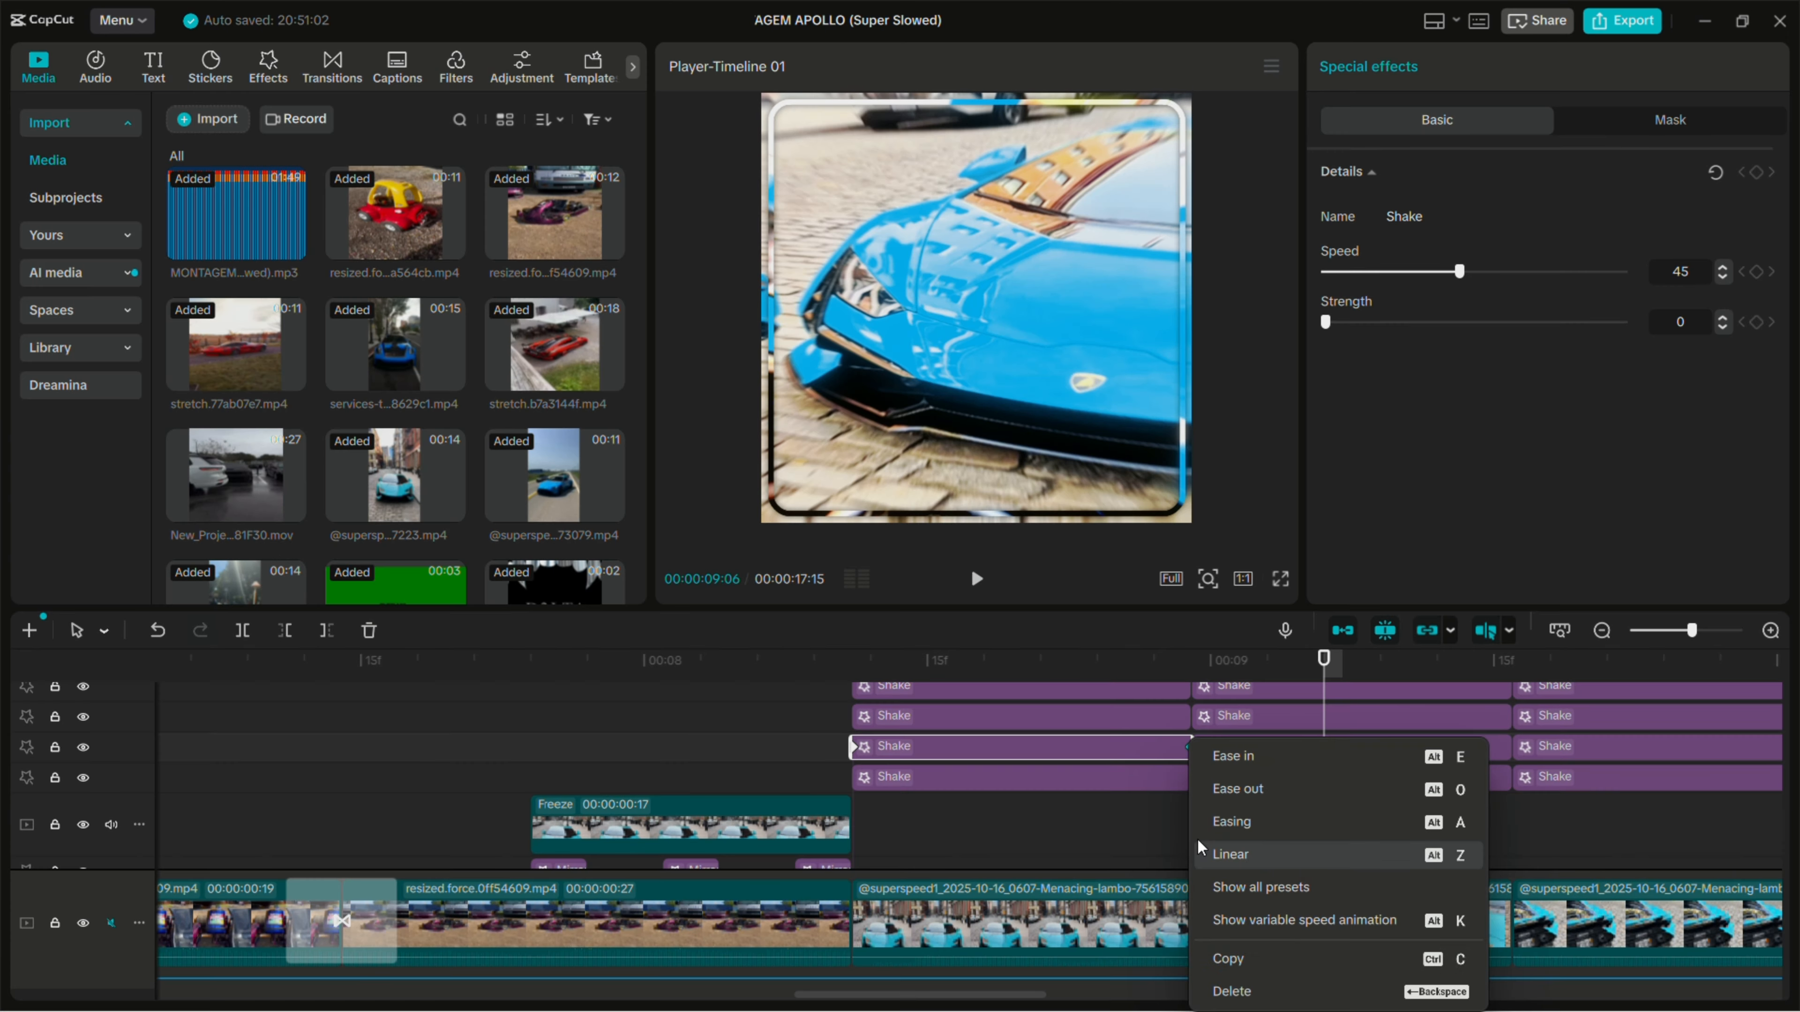
left_click(1251, 881)
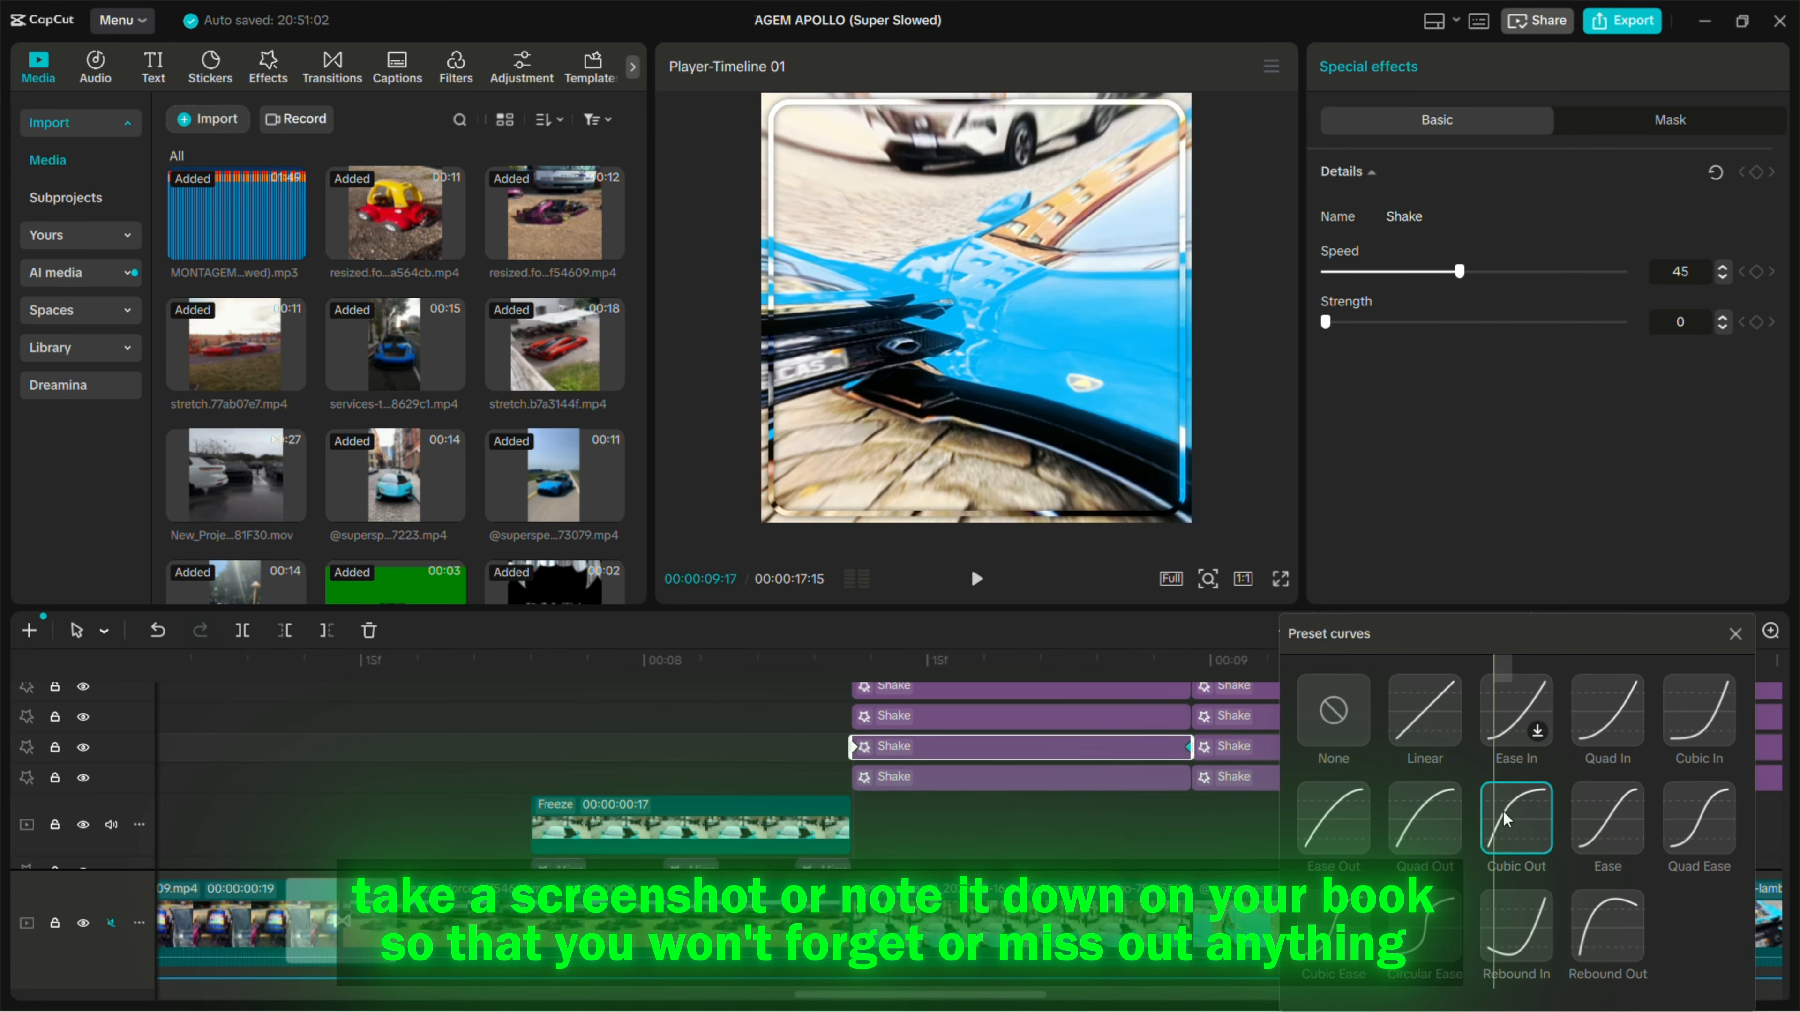
left_click(1735, 634)
- Check the preset curve on the end keyframe of the third Shake effect from the bottom before the 00:00:08:29 cut
scroll(1183, 804, "up", 2)
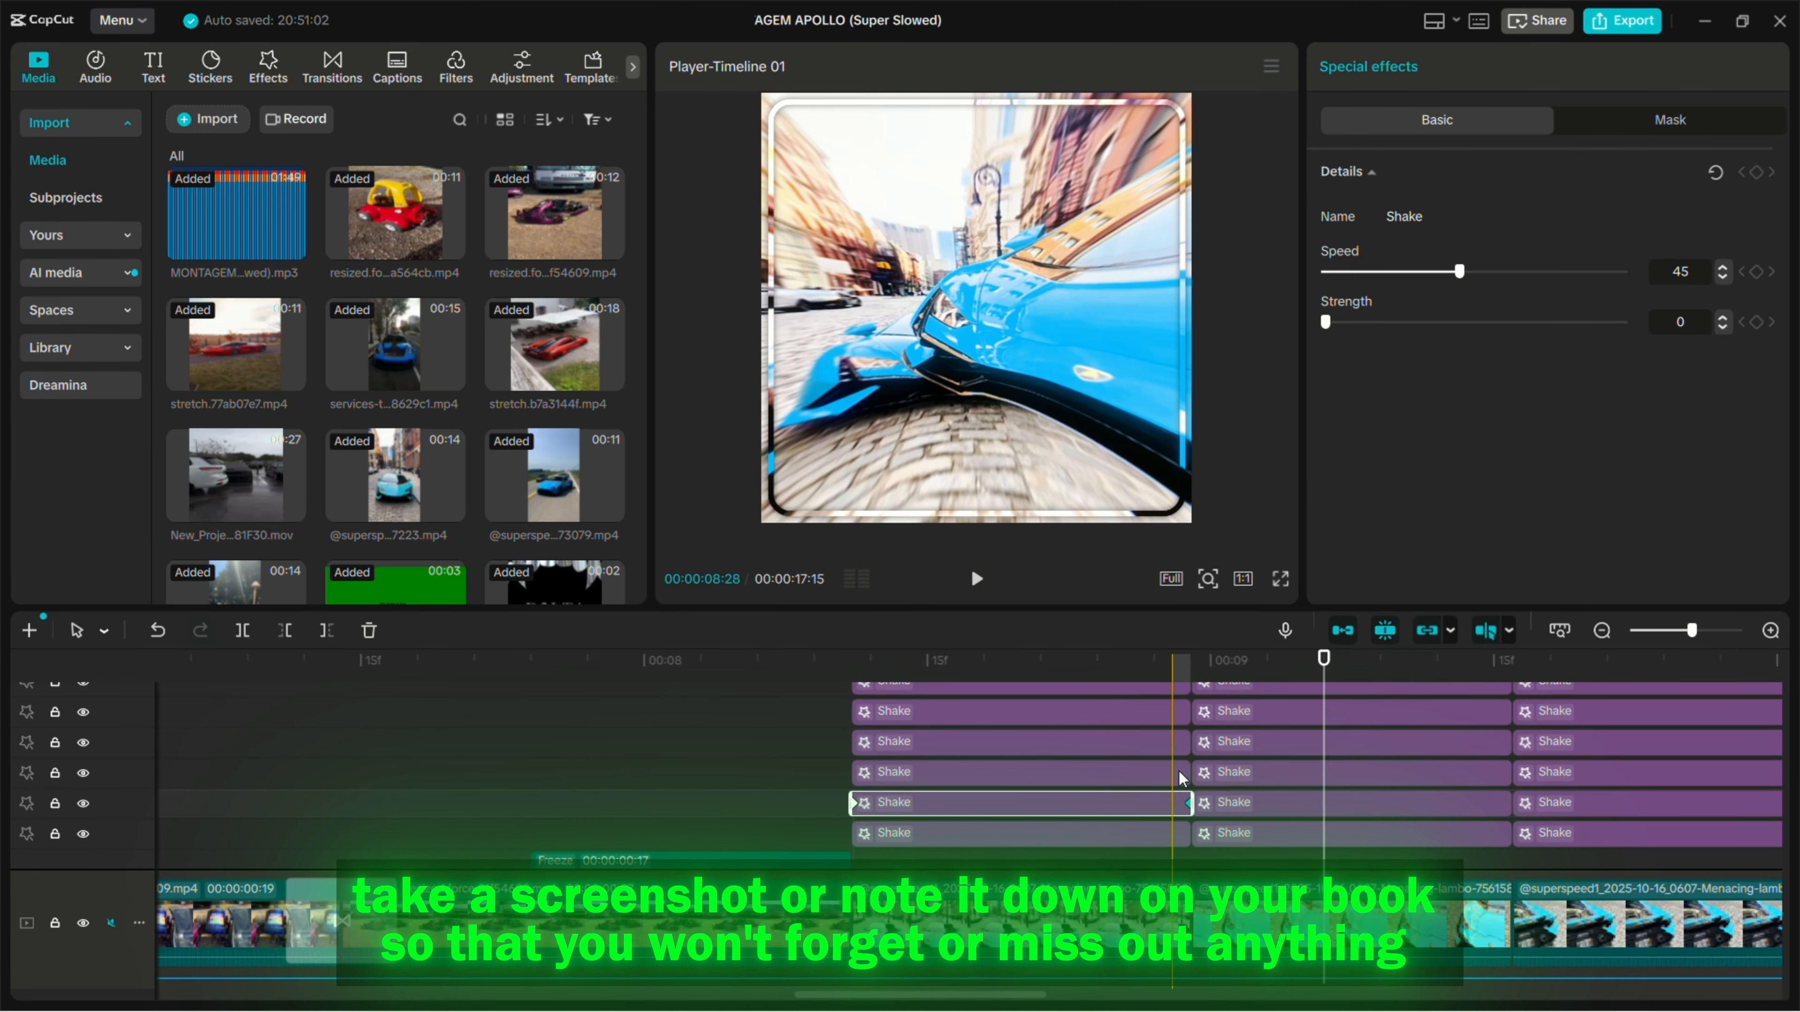
left_click(1183, 774)
right_click(1188, 775)
left_click(1255, 886)
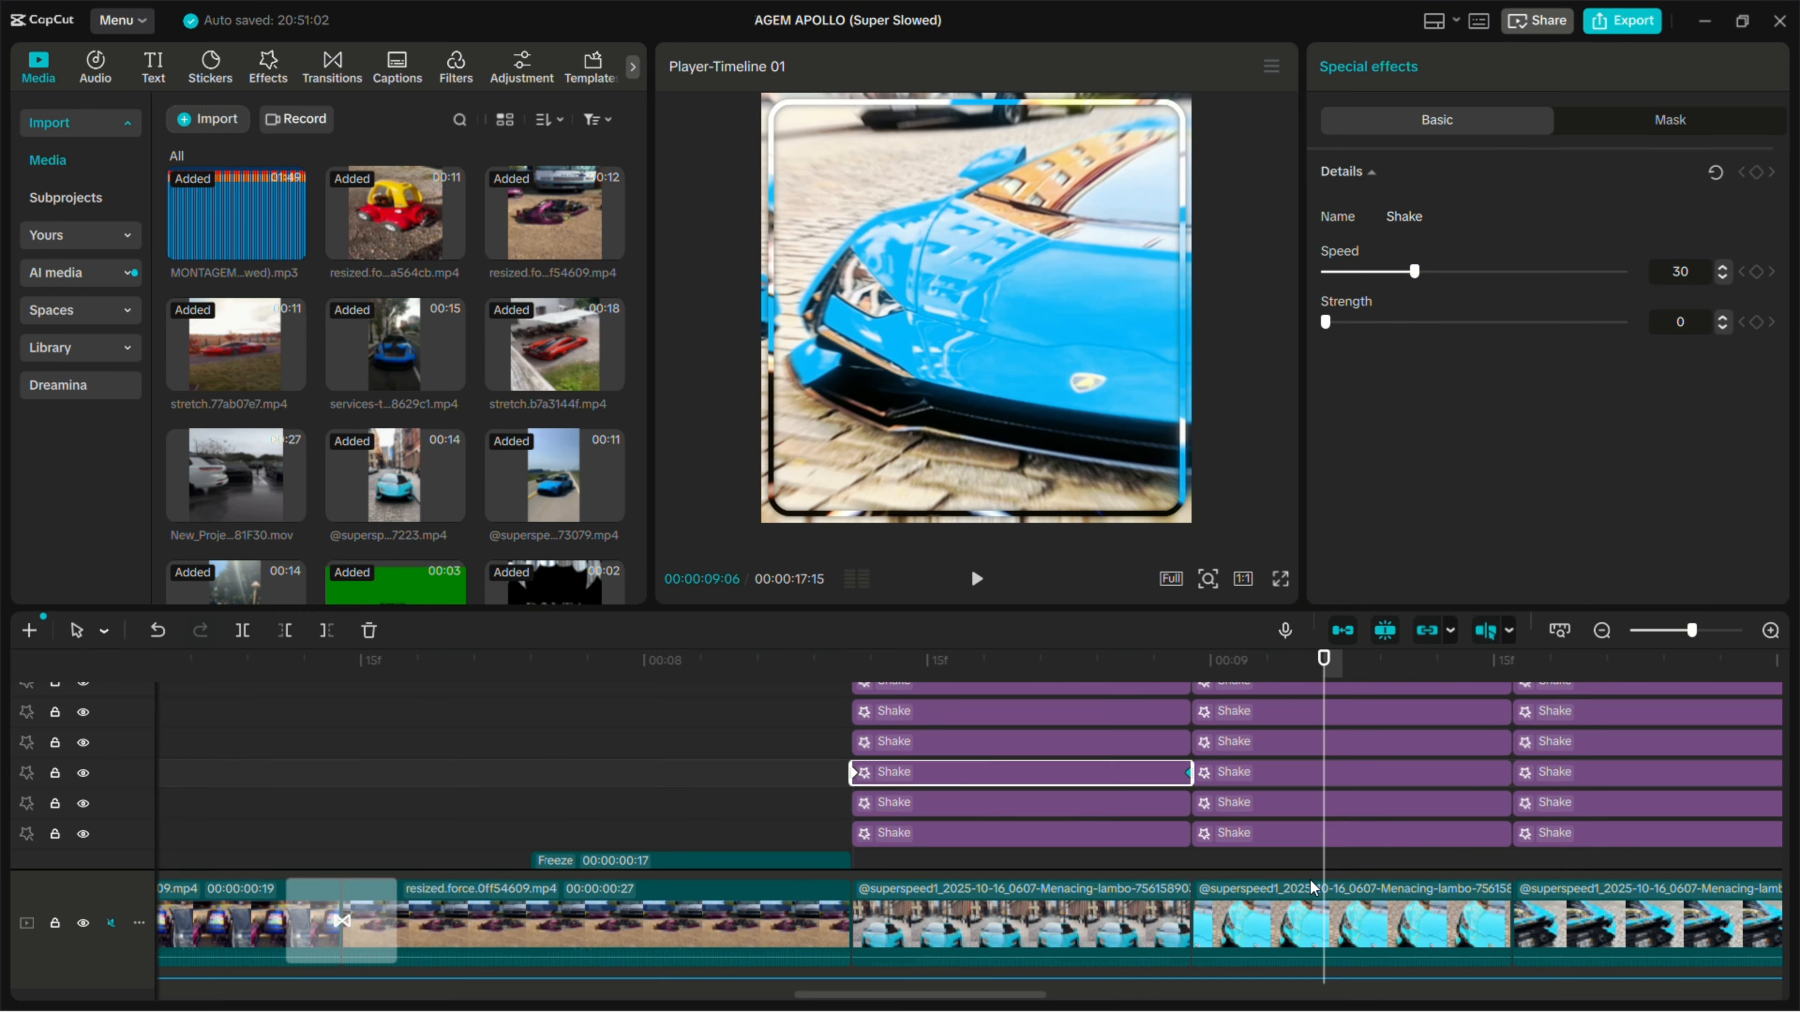
left_click(1767, 634)
- Scrub the playhead back to 00:00:07:29 to review the frames before the stacked Angel effects
scroll(942, 783, "up", 2)
left_click(935, 776)
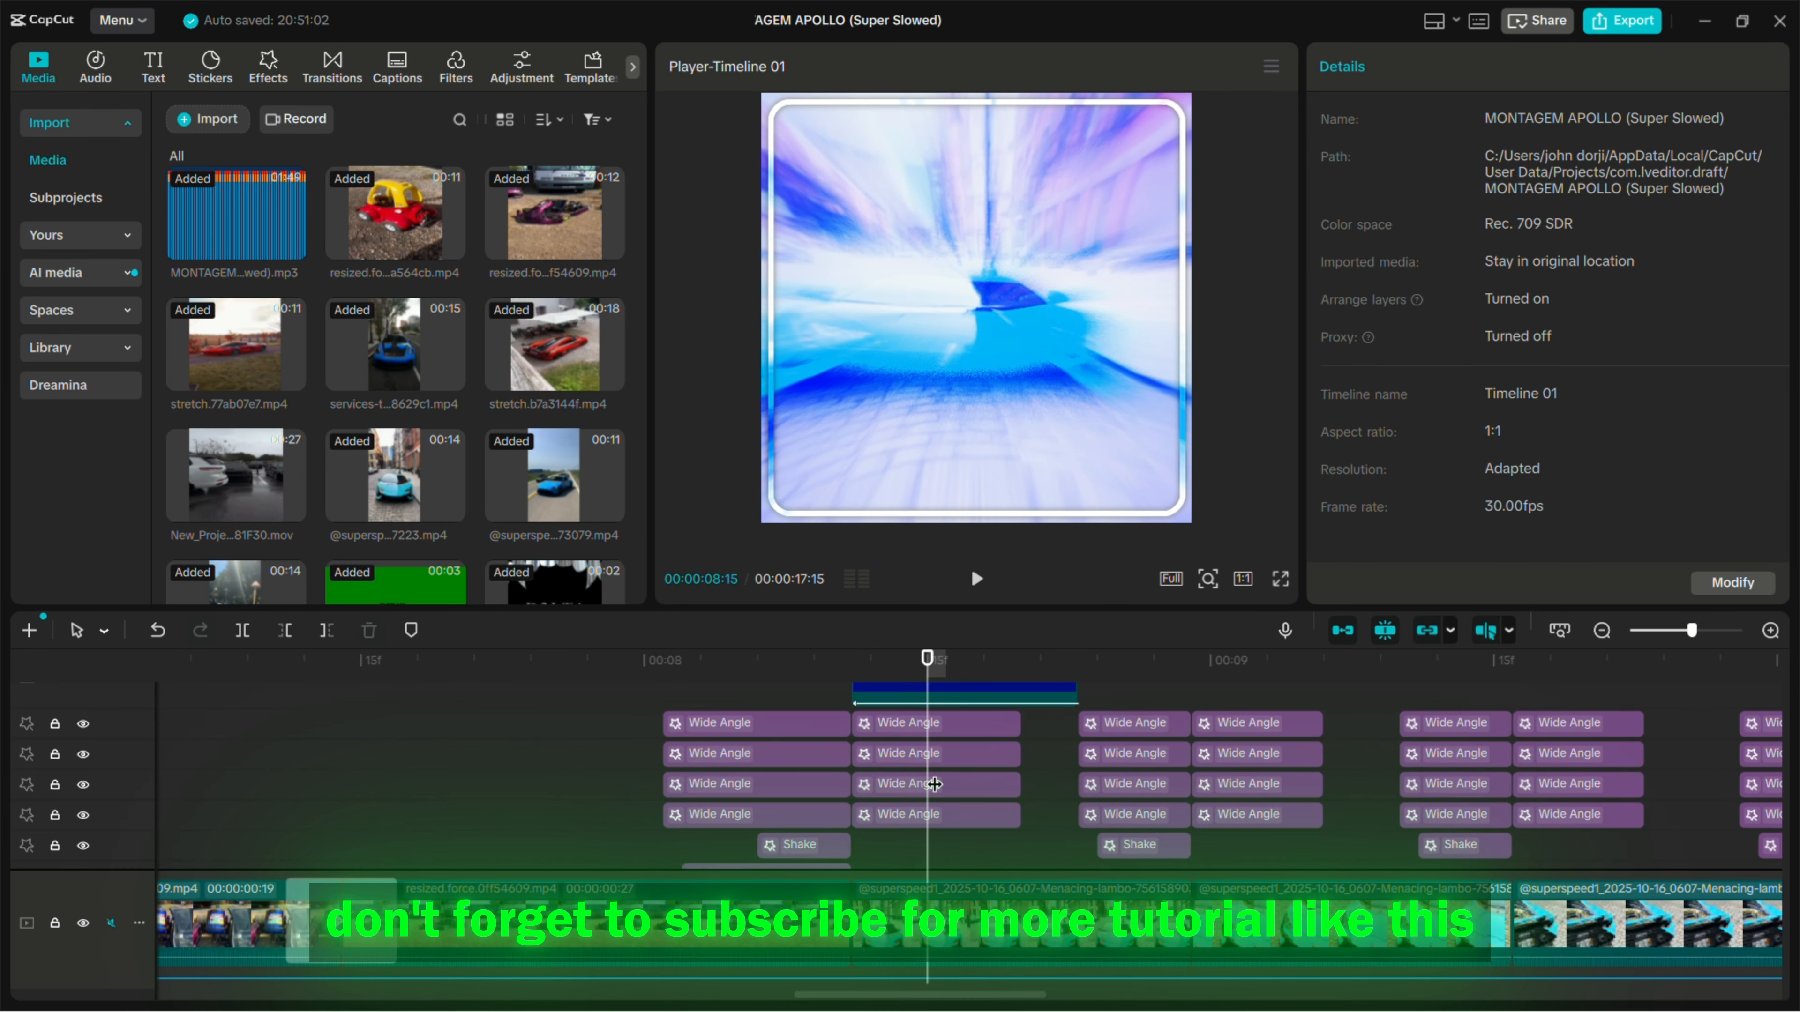
scroll(925, 773, "up", 5)
left_click_drag(922, 768, 622, 751)
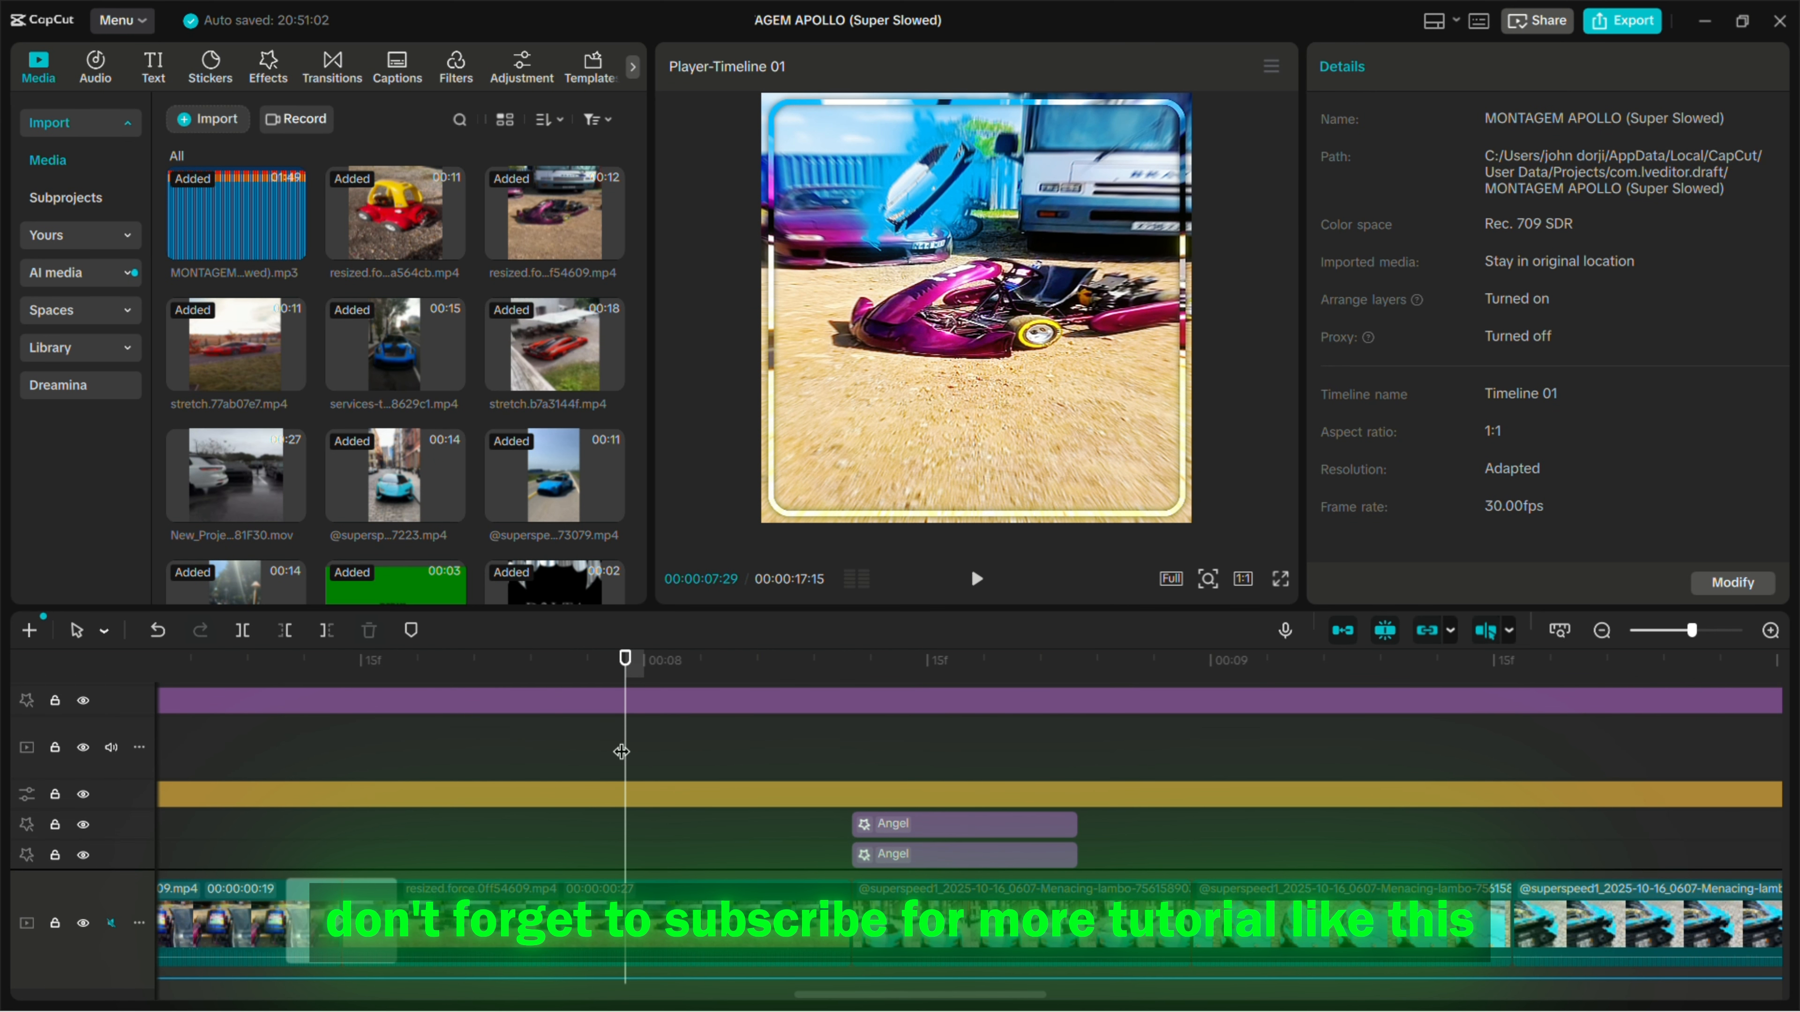